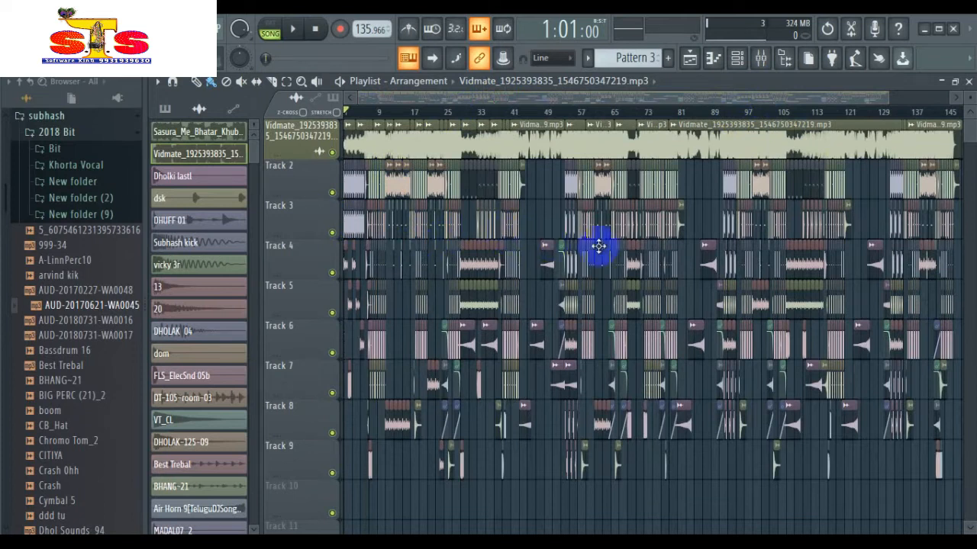
Mute the first playlist track, which holds the original Vidmate song audio
{"action": "scroll", "coordinate": [671, 399], "scroll_direction": "down", "scroll_amount": 4}
{"action": "scroll", "coordinate": [687, 395], "scroll_direction": "up", "scroll_amount": 4}
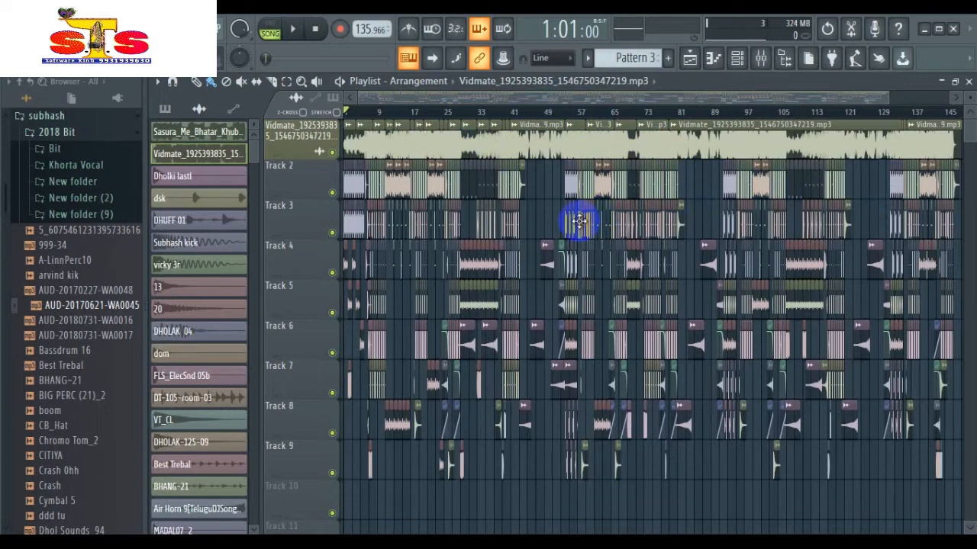
{"action": "left_click", "coordinate": [333, 152]}
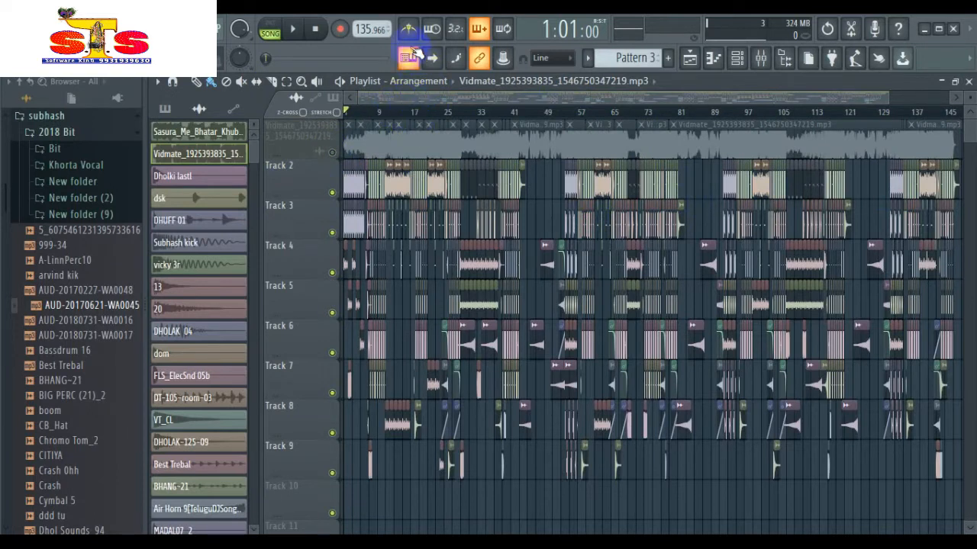
{"action": "left_click", "coordinate": [388, 102]}
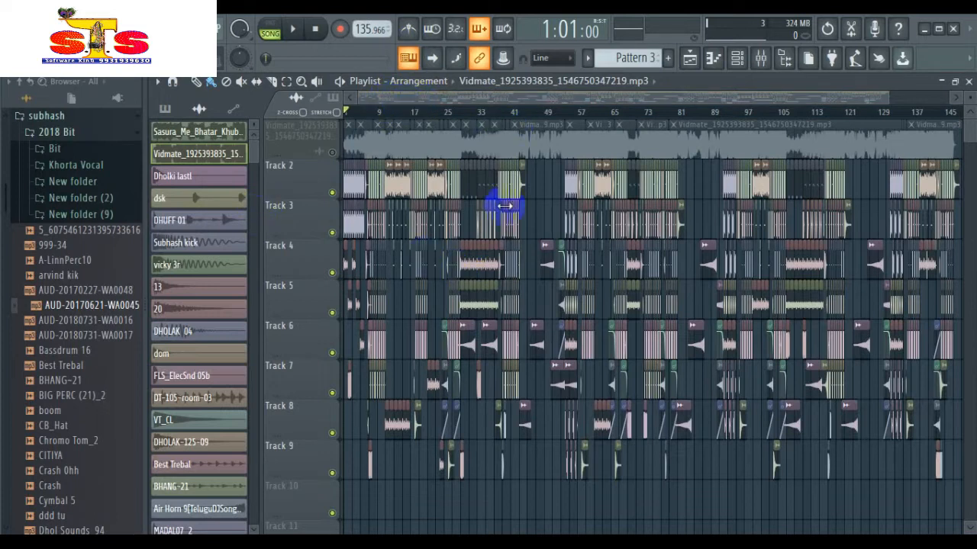
Examine the DHUFF 01 and Best Trebal samples used in the intro and place the playback position at bar 2
{"action": "left_click_drag", "start_coordinate": [887, 96], "coordinate": [371, 83]}
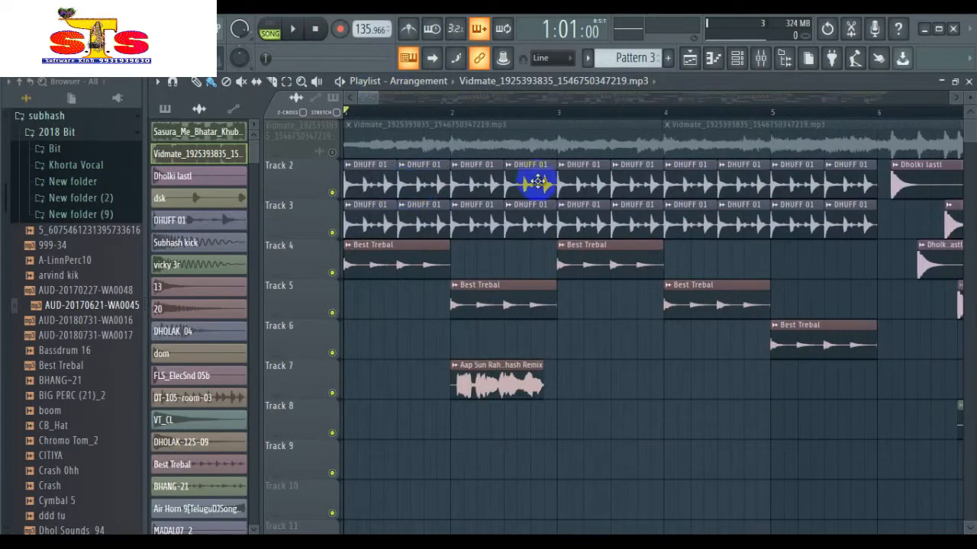
{"action": "double_click", "coordinate": [356, 174]}
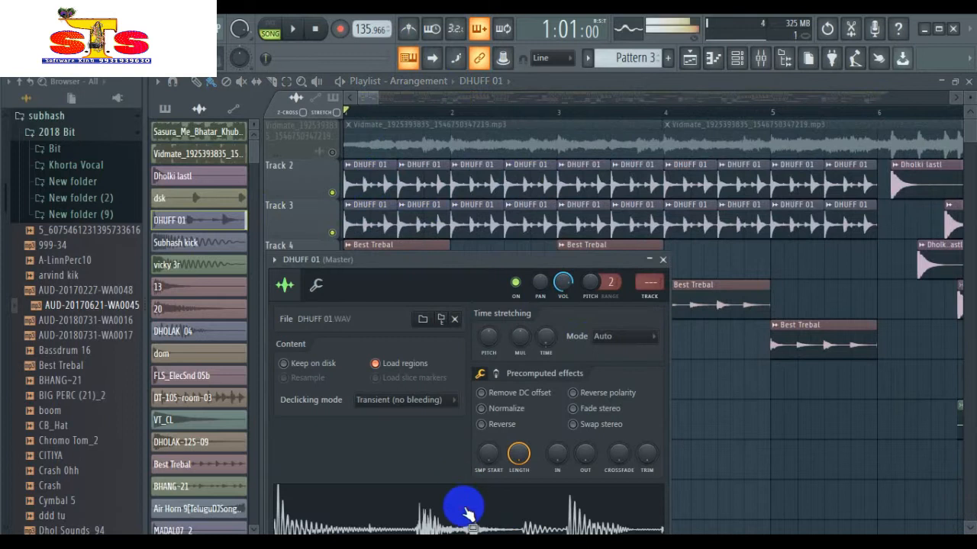
{"action": "left_click", "coordinate": [406, 221]}
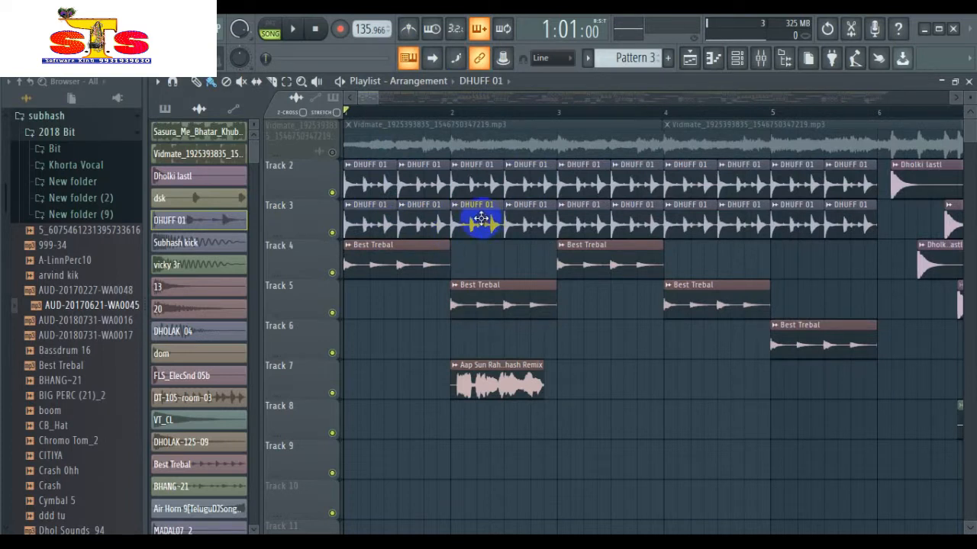
{"action": "double_click", "coordinate": [400, 256]}
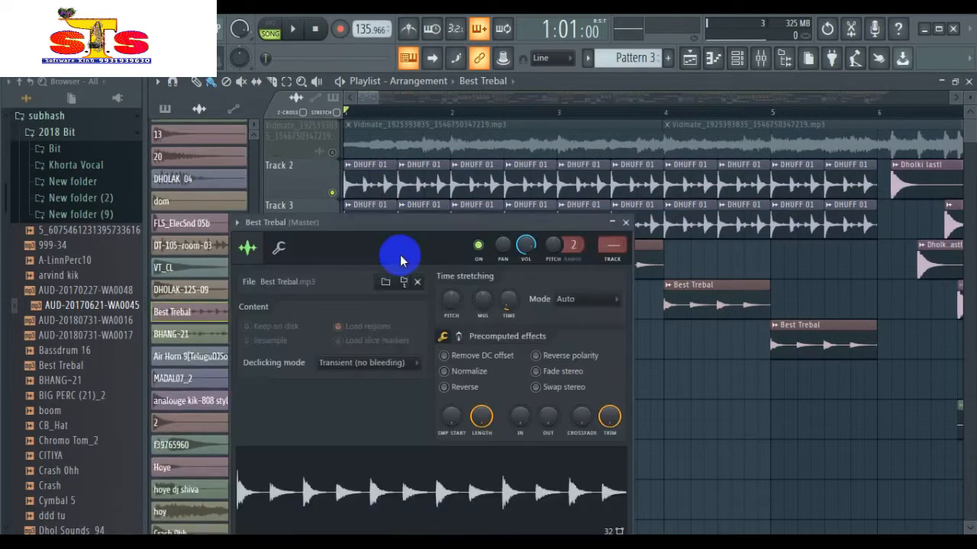
{"action": "left_click", "coordinate": [450, 112]}
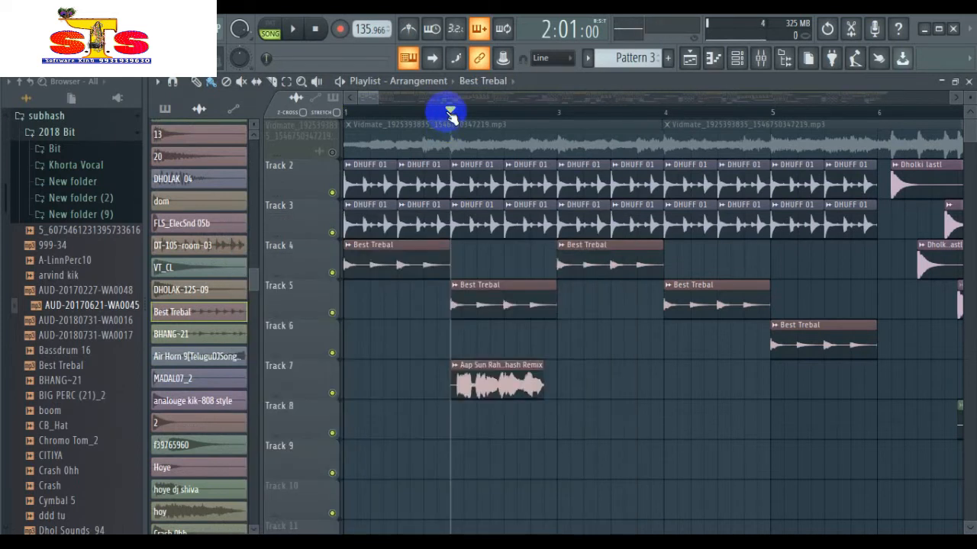
{"action": "scroll", "coordinate": [451, 116], "scroll_direction": "down", "scroll_amount": 3}
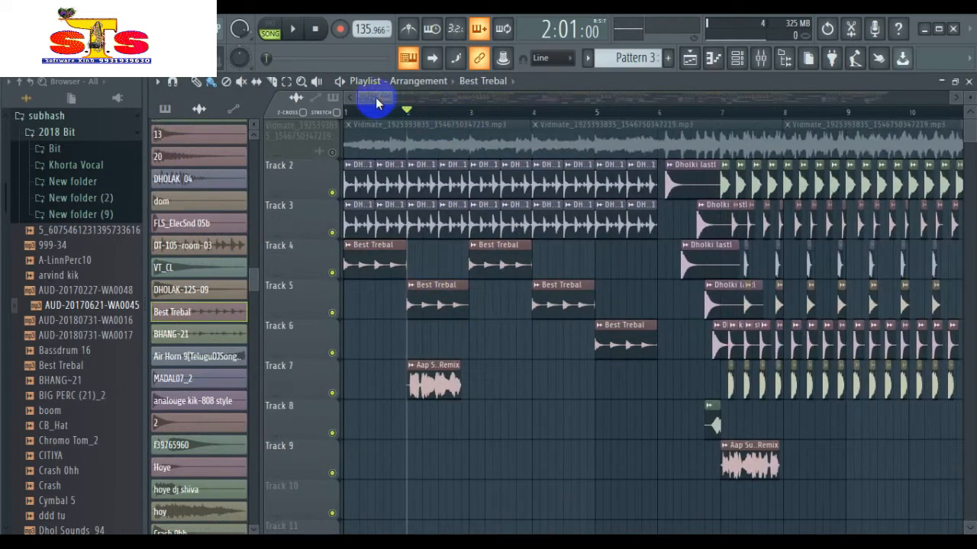
Examine the Dholki lastl and vicky 3r samples used on Track 2 around bars 6 and 7
{"action": "left_click_drag", "start_coordinate": [375, 103], "coordinate": [392, 98]}
{"action": "double_click", "coordinate": [348, 185]}
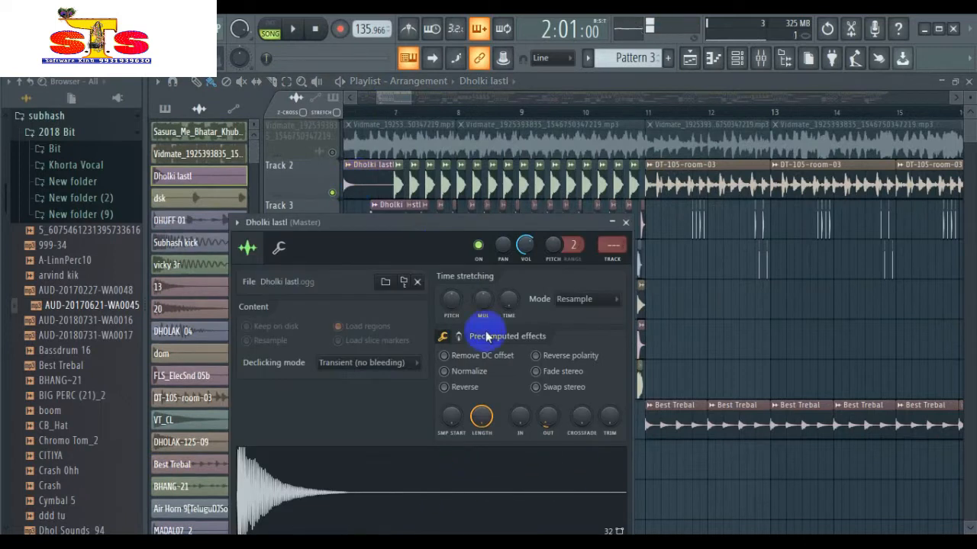
{"action": "left_click", "coordinate": [382, 107]}
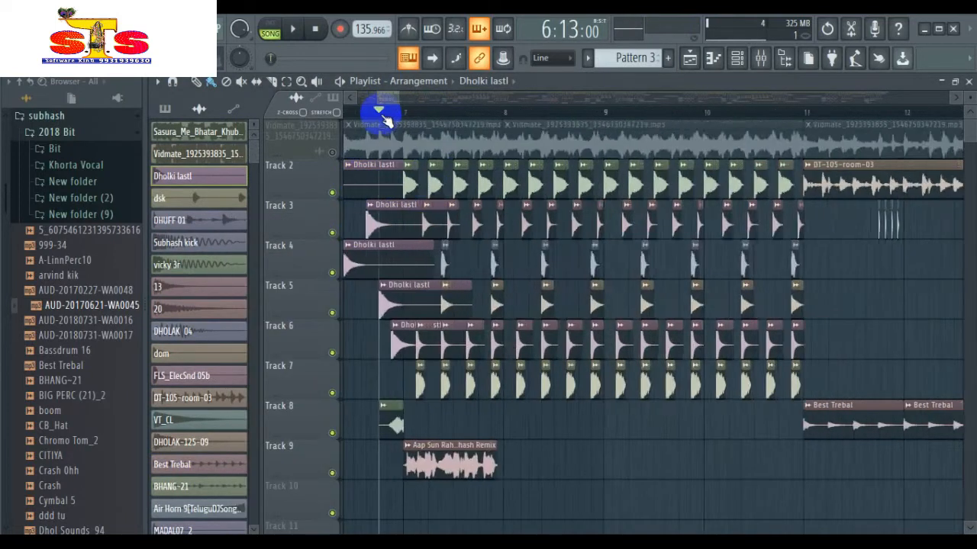
{"action": "left_click", "coordinate": [440, 183]}
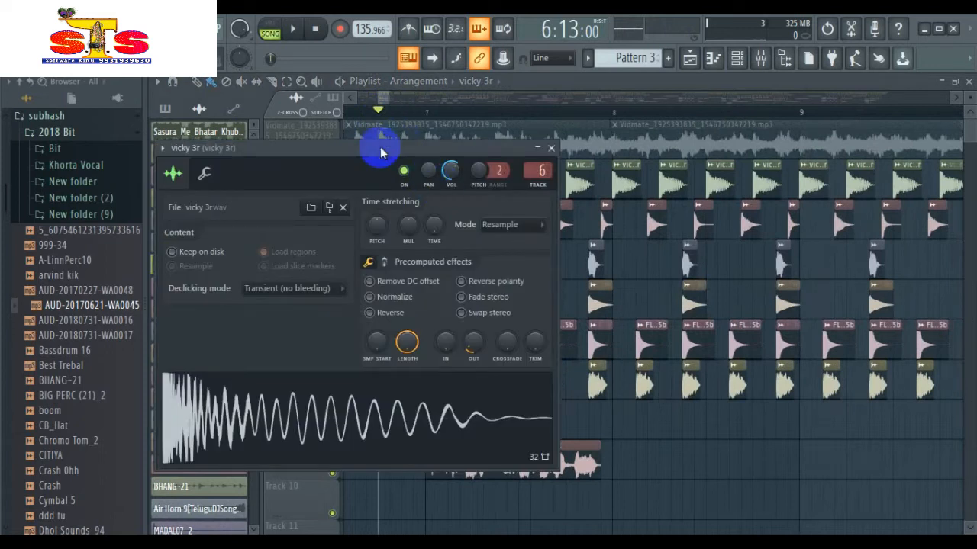
{"action": "left_click_drag", "start_coordinate": [381, 152], "coordinate": [549, 158]}
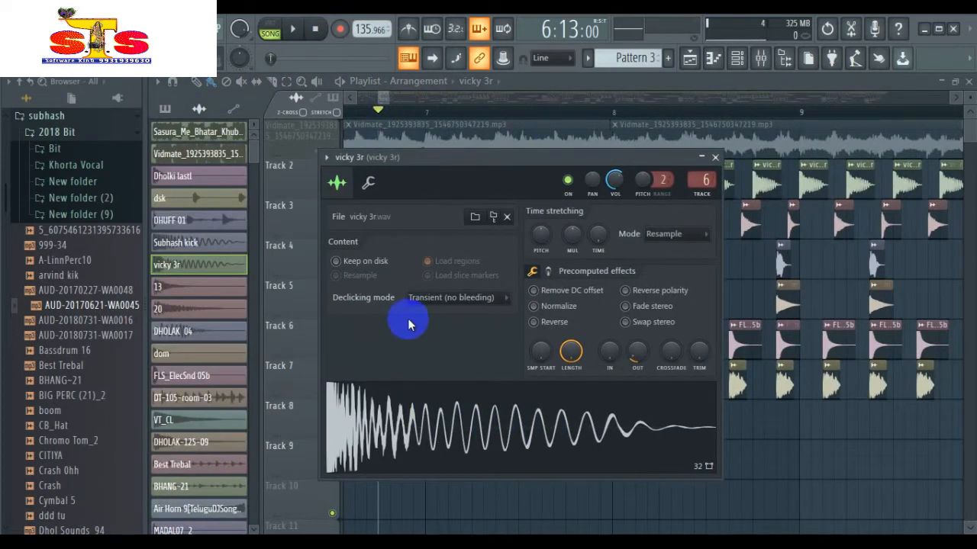
{"action": "left_click_drag", "start_coordinate": [376, 100], "coordinate": [373, 99]}
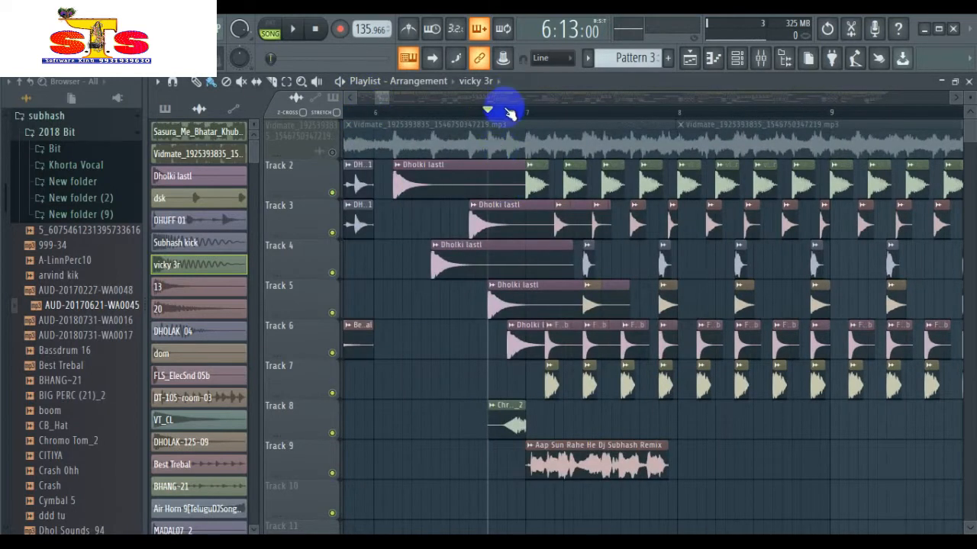
Examine the 20, 13 and DHOLAK 04 percussion samples on Tracks 3 and 4 in the section after bar 7
{"action": "scroll", "coordinate": [509, 112], "scroll_direction": "down", "scroll_amount": 3}
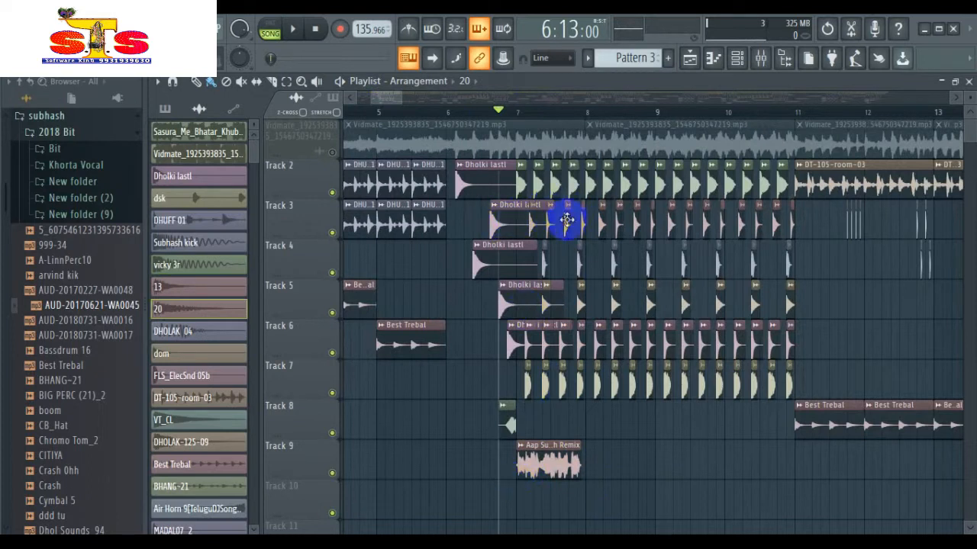
{"action": "double_click", "coordinate": [567, 227]}
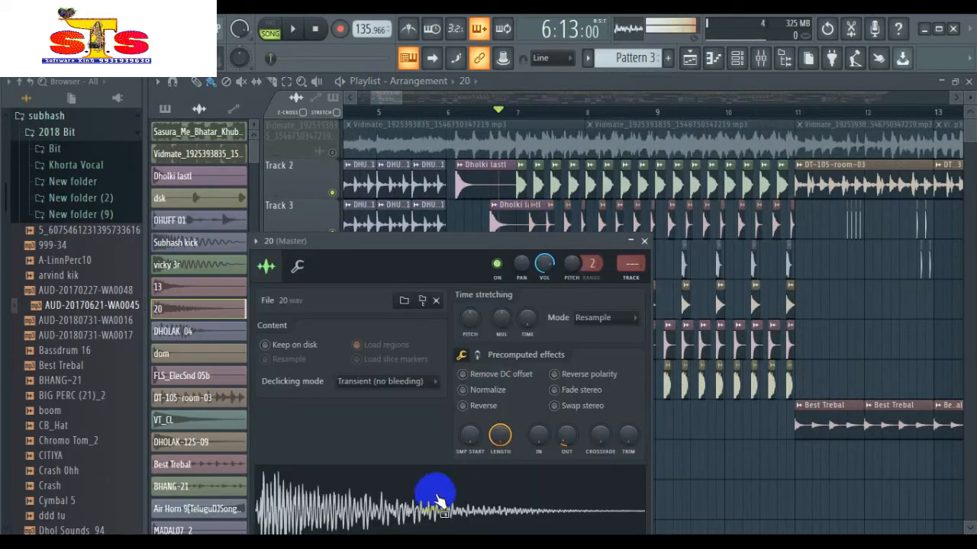
{"action": "double_click", "coordinate": [620, 220]}
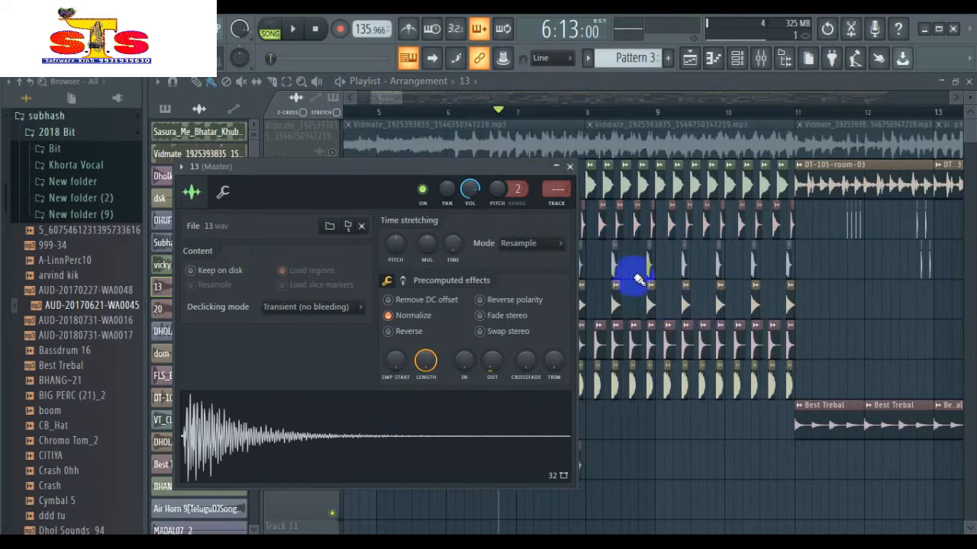
{"action": "left_click", "coordinate": [617, 260]}
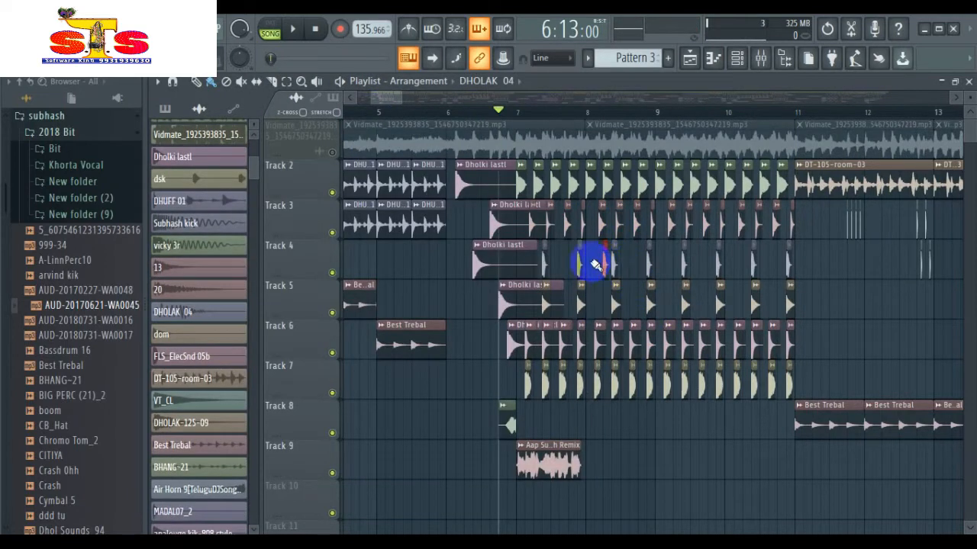
{"action": "double_click", "coordinate": [584, 264]}
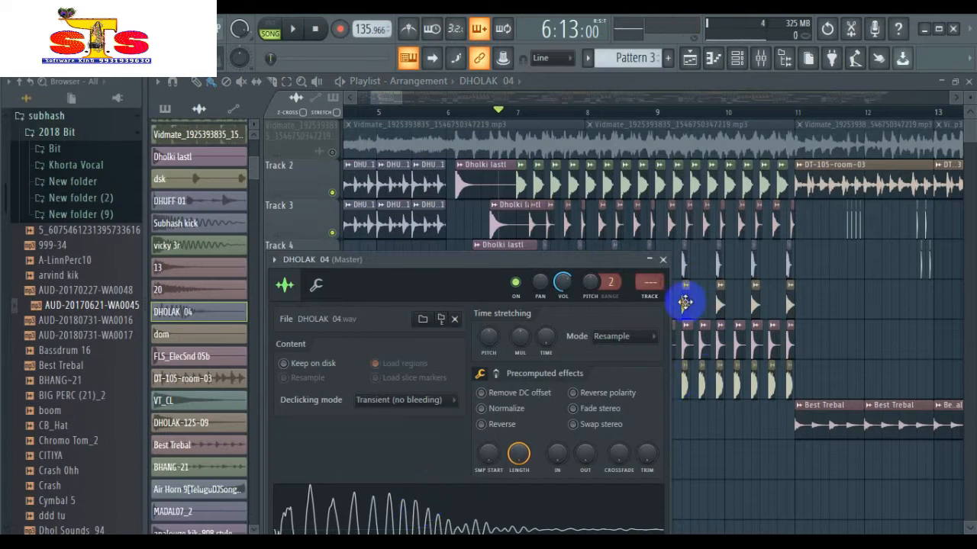
Examine the dom, FLS_ElecSnd 05b and hoy samples used on Tracks 5, 6 and 7
{"action": "double_click", "coordinate": [685, 303]}
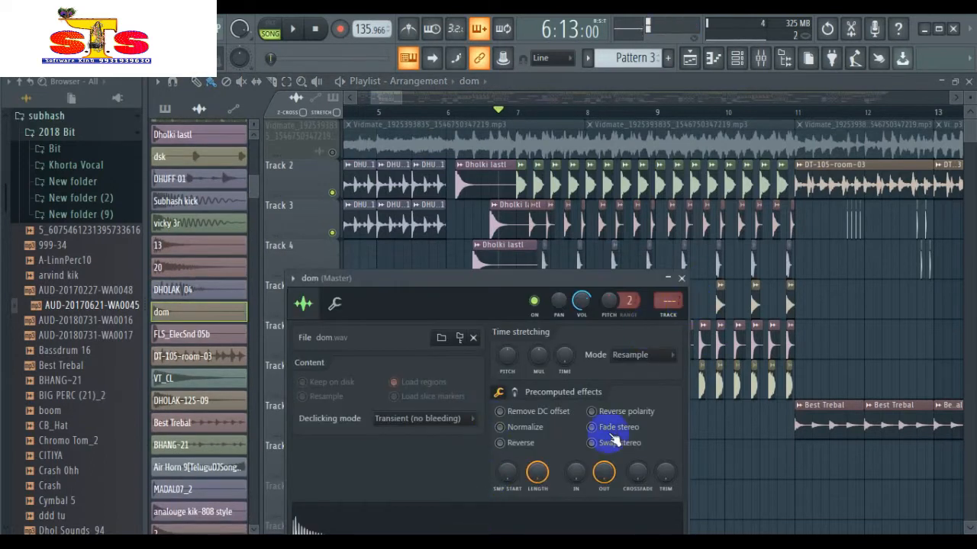
{"action": "double_click", "coordinate": [715, 341]}
{"action": "left_click", "coordinate": [457, 448]}
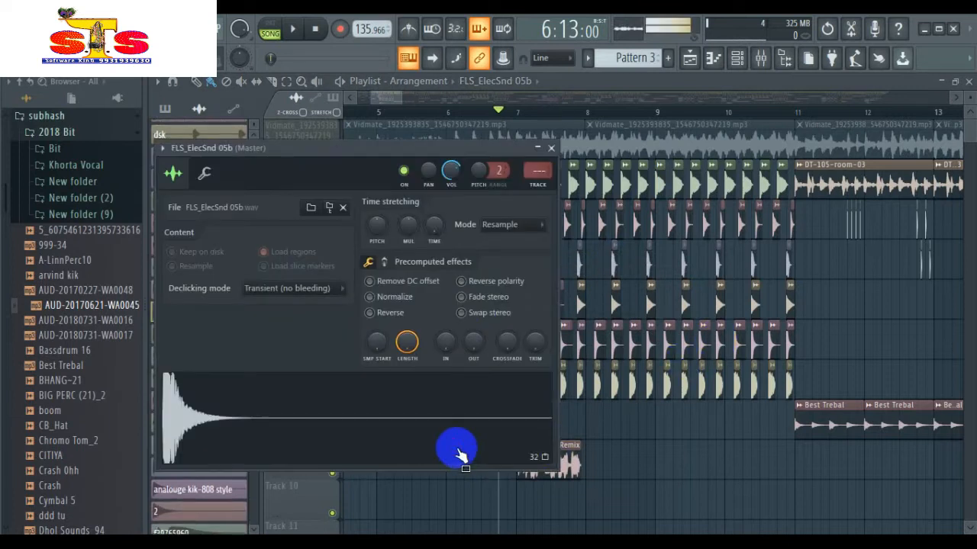
{"action": "double_click", "coordinate": [653, 389]}
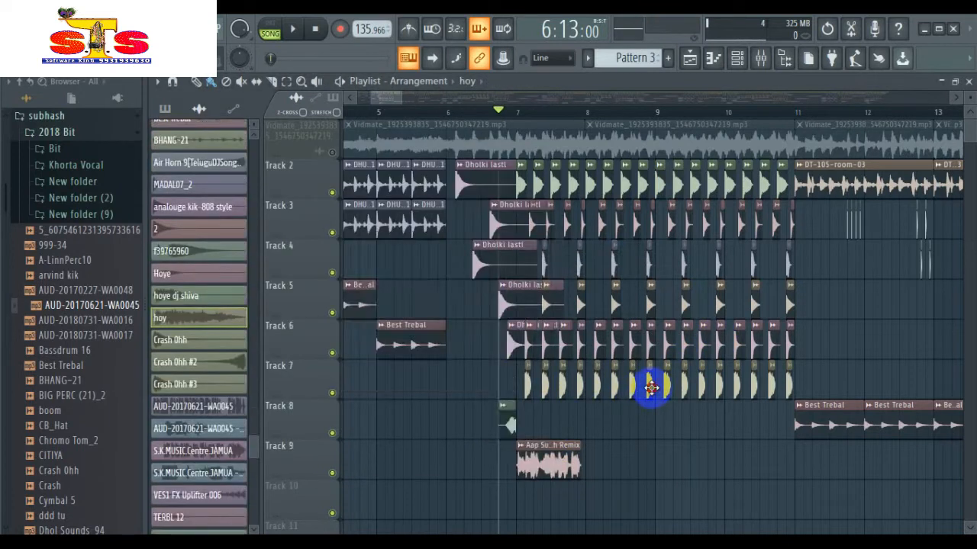
{"action": "left_click", "coordinate": [508, 487]}
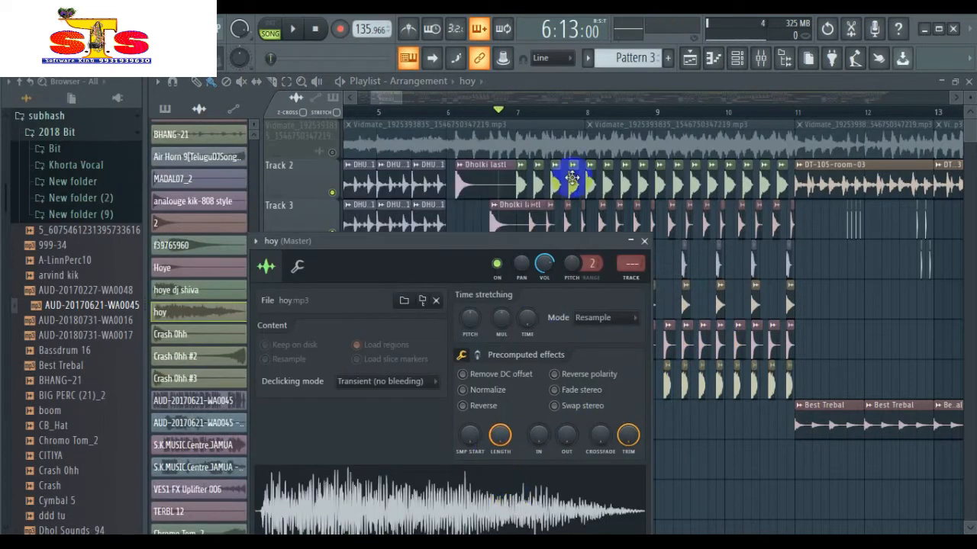
Play the arrangement from the intro, jump ahead to the beat section around bar 7, and stop playback
{"action": "left_click", "coordinate": [493, 114]}
{"action": "scroll", "coordinate": [493, 115], "scroll_direction": "down", "scroll_amount": 5}
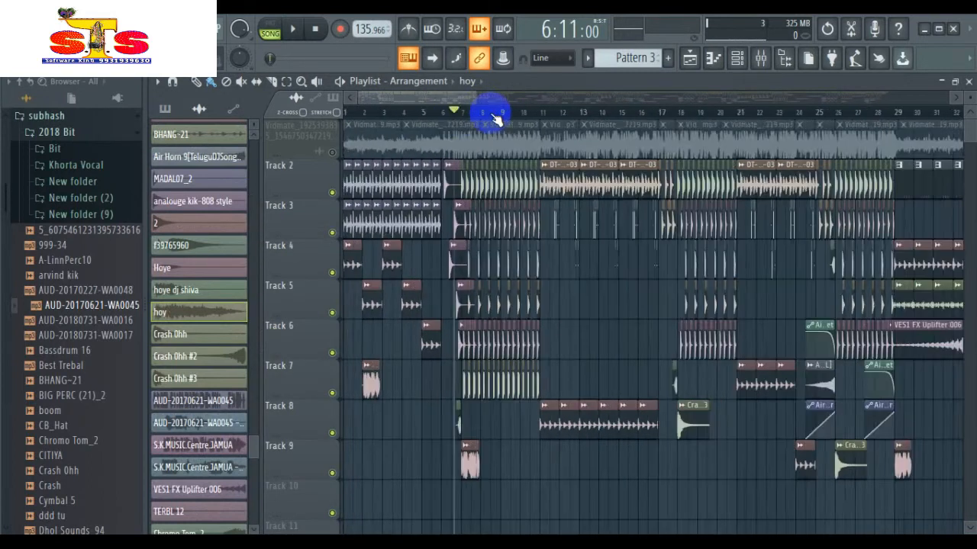
{"action": "left_click", "coordinate": [355, 113]}
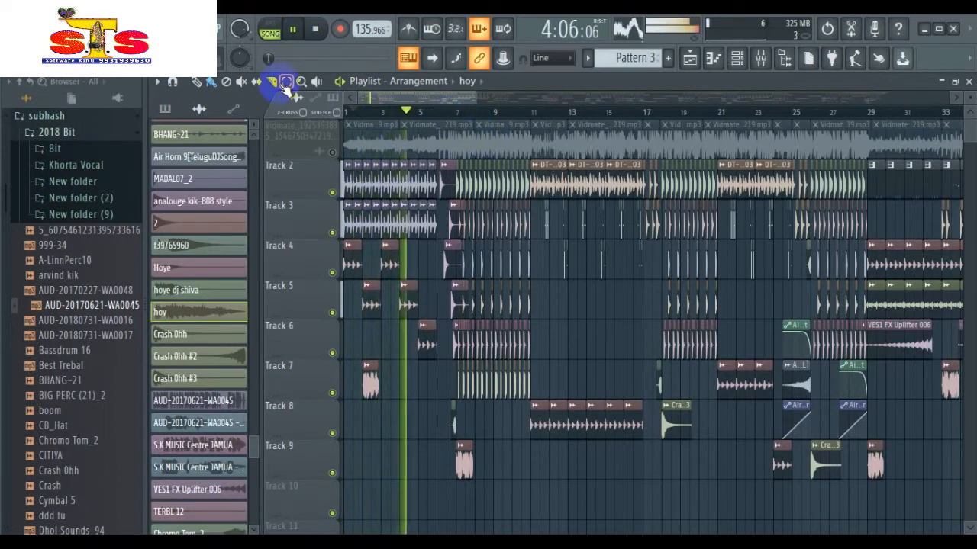
{"action": "left_click", "coordinate": [451, 113]}
{"action": "scroll", "coordinate": [492, 114], "scroll_direction": "up", "scroll_amount": 2}
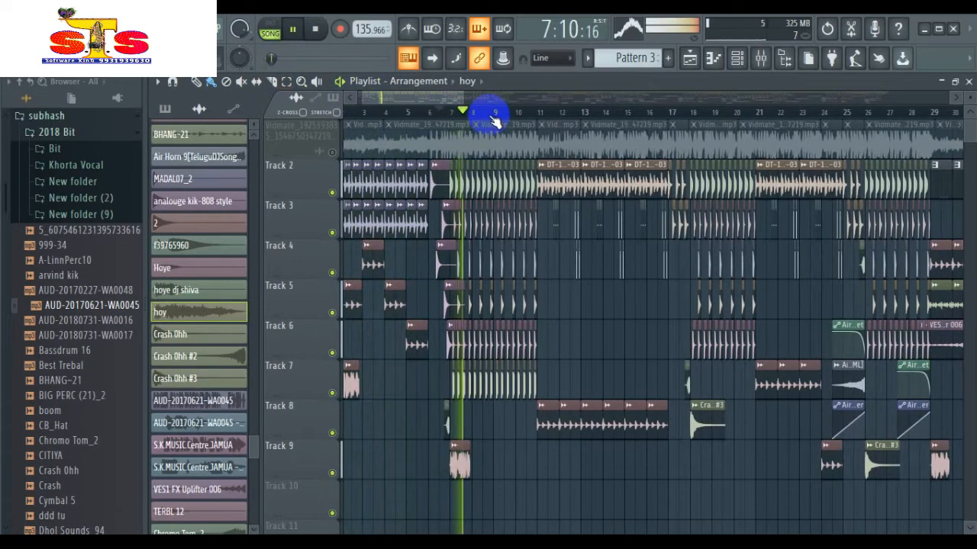
{"action": "left_click_drag", "start_coordinate": [414, 110], "coordinate": [438, 110]}
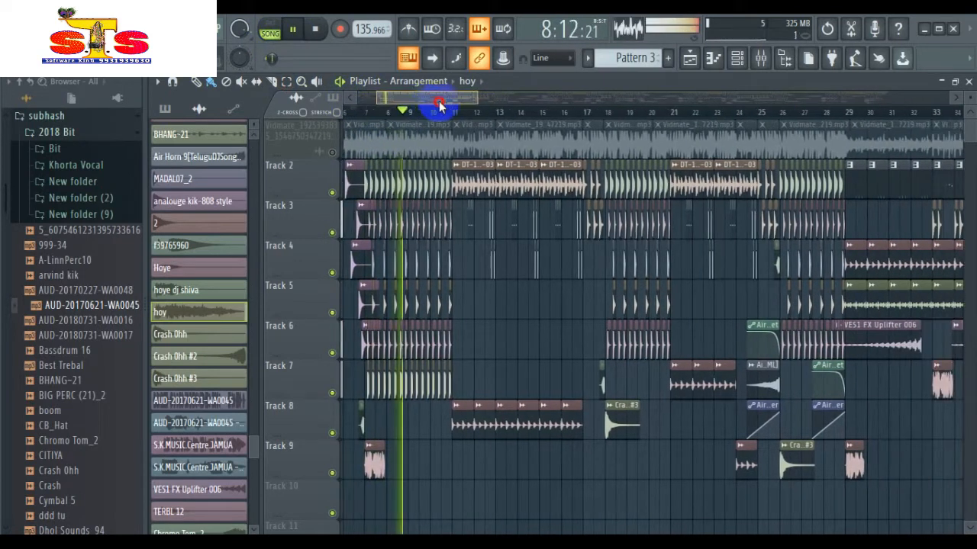
{"action": "left_click", "coordinate": [311, 31]}
{"action": "left_click", "coordinate": [310, 30]}
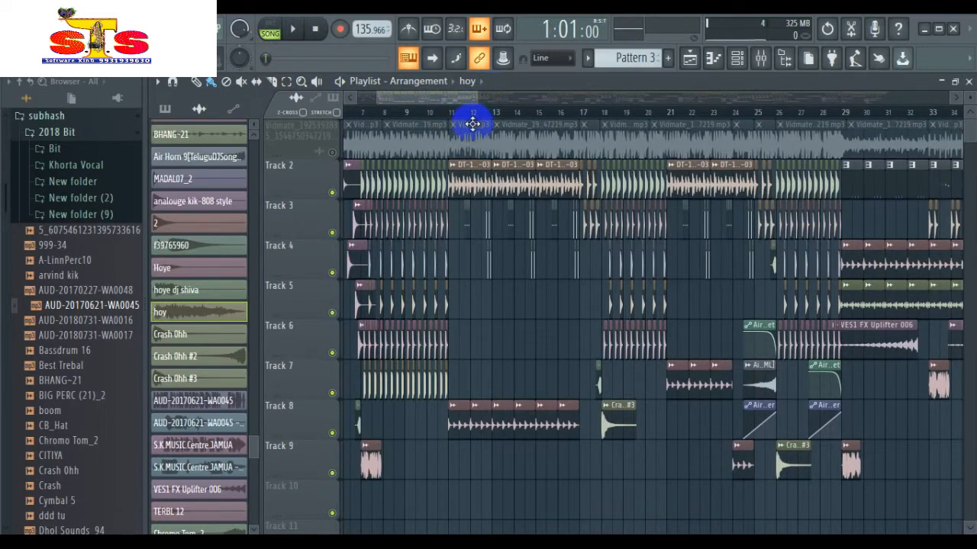
Examine the DT-105-room-03 loop on Track 2 and place the playback position in bar 10
{"action": "left_click_drag", "start_coordinate": [439, 119], "coordinate": [493, 132]}
{"action": "left_click_drag", "start_coordinate": [432, 93], "coordinate": [567, 198]}
{"action": "double_click", "coordinate": [548, 191]}
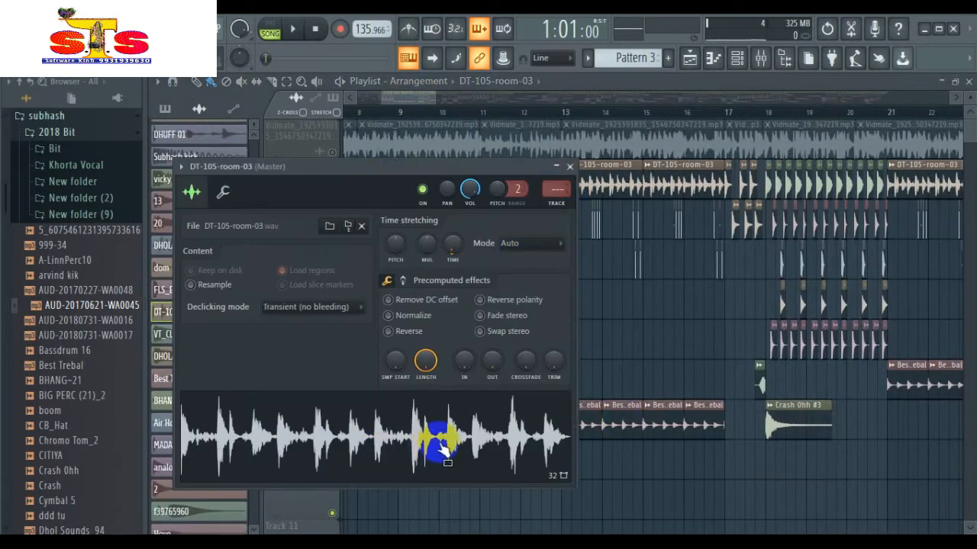
{"action": "left_click", "coordinate": [458, 113]}
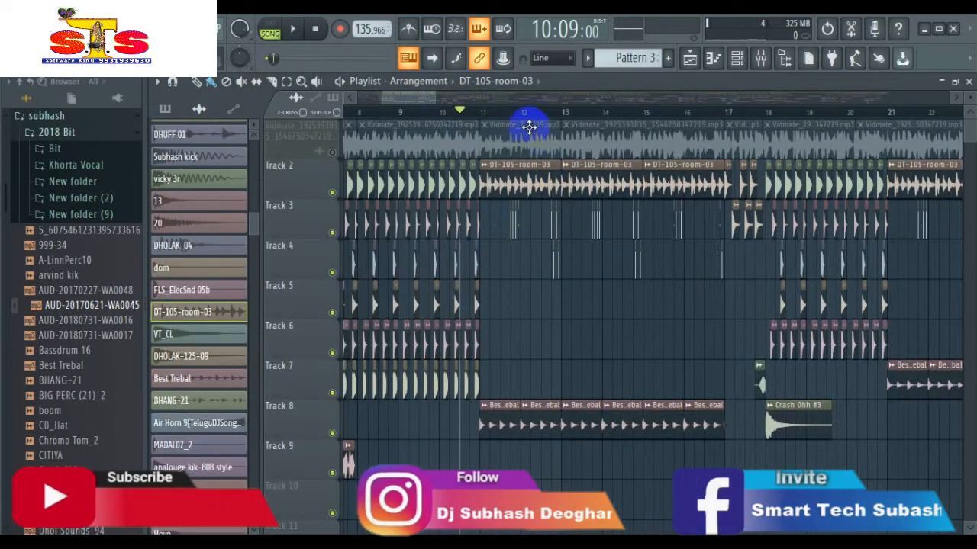
Examine the VT_CL hits on Track 3 and select the Best Trebal loop on Track 8 around bar 12
{"action": "scroll", "coordinate": [508, 115], "scroll_direction": "up", "scroll_amount": 2}
{"action": "scroll", "coordinate": [509, 114], "scroll_direction": "up", "scroll_amount": 3}
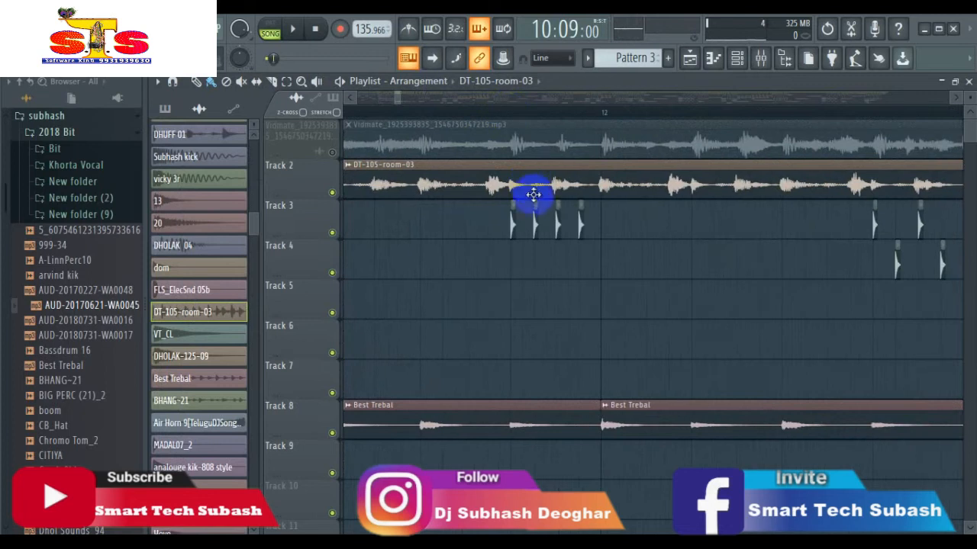
{"action": "double_click", "coordinate": [536, 225]}
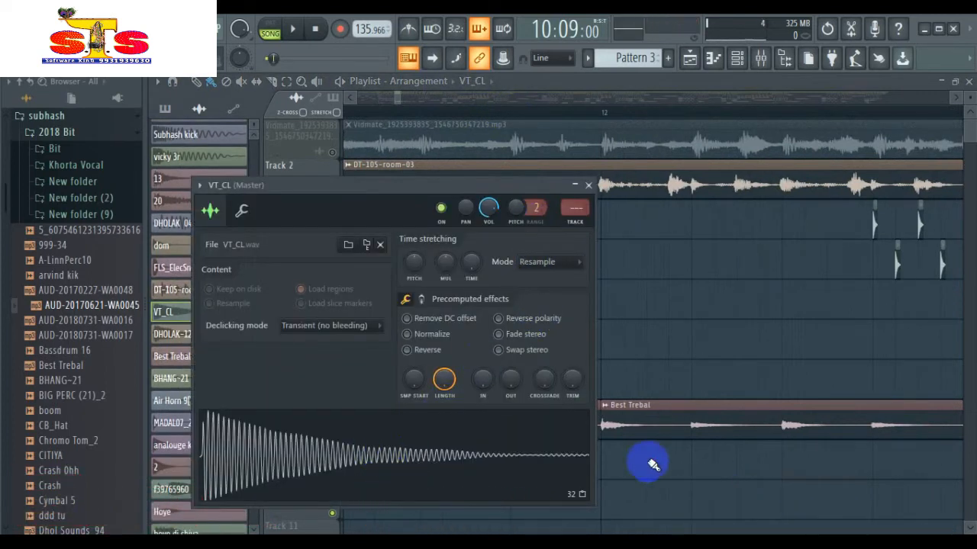
{"action": "left_click", "coordinate": [666, 436]}
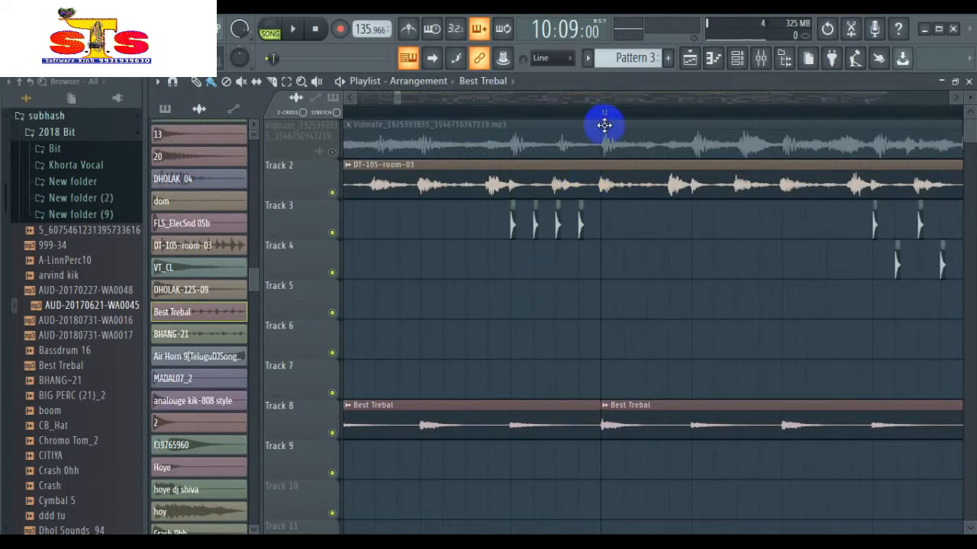
Play the arrangement from bar 10 into the DT-105-room-03 and Best Trebal section, and stop in bar 13
{"action": "scroll", "coordinate": [610, 116], "scroll_direction": "down", "scroll_amount": 3}
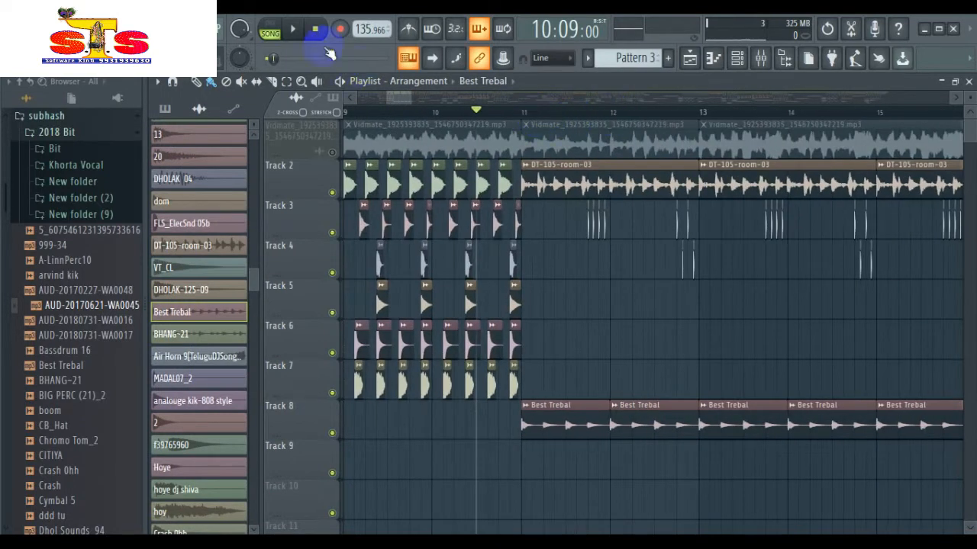
{"action": "left_click", "coordinate": [298, 31]}
{"action": "left_click_drag", "start_coordinate": [412, 95], "coordinate": [437, 93]}
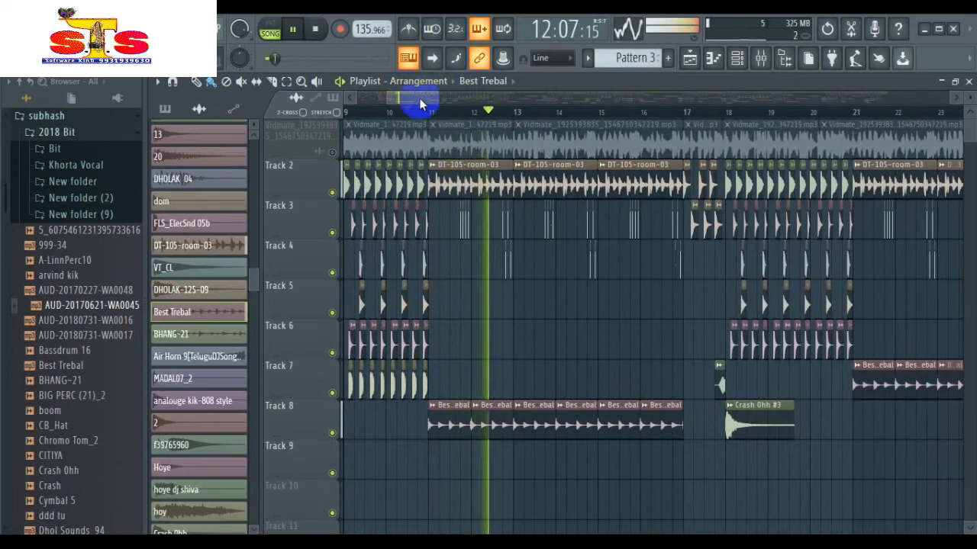
{"action": "left_click", "coordinate": [418, 103]}
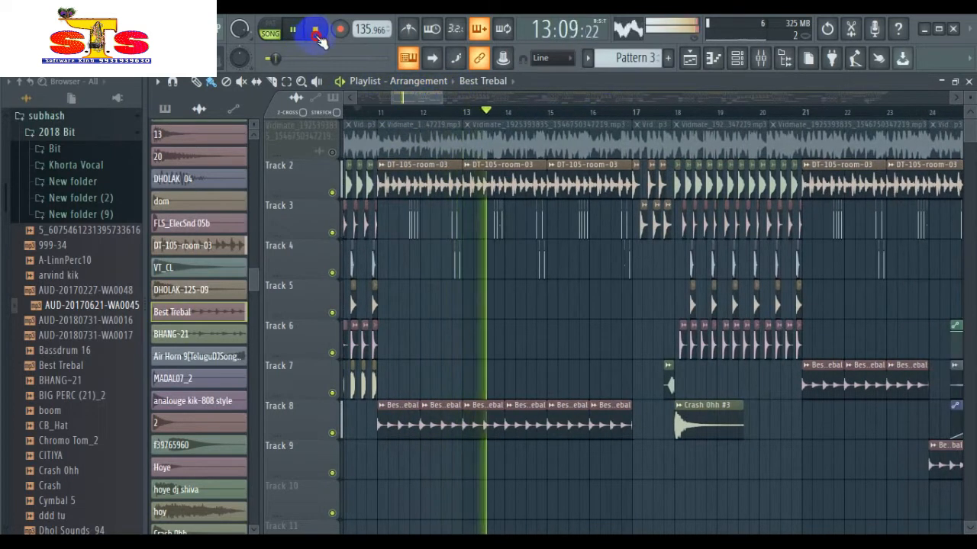
{"action": "left_click", "coordinate": [315, 29]}
Examine and audition the DHOLAK-125-09 sample used in the fill at bar 17
{"action": "scroll", "coordinate": [685, 125], "scroll_direction": "up", "scroll_amount": 5}
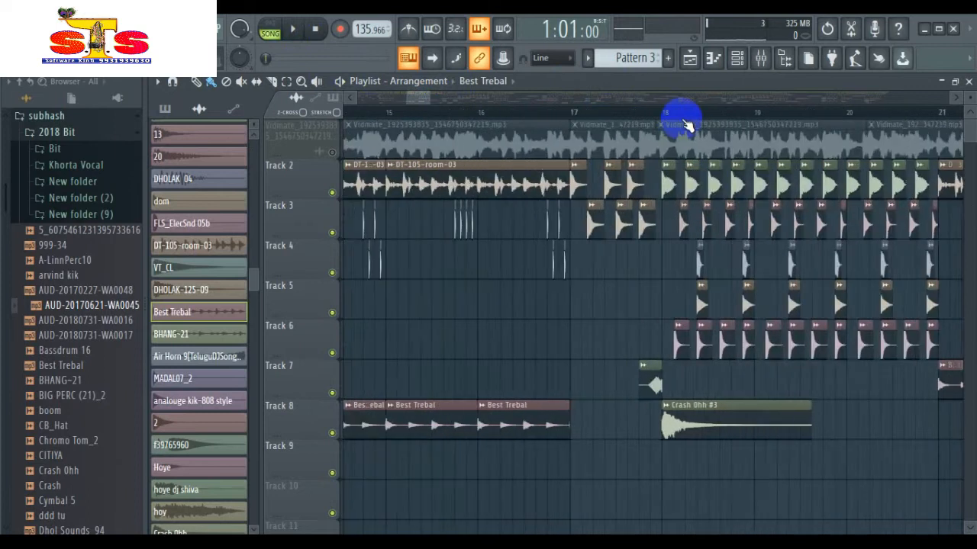
{"action": "double_click", "coordinate": [532, 177]}
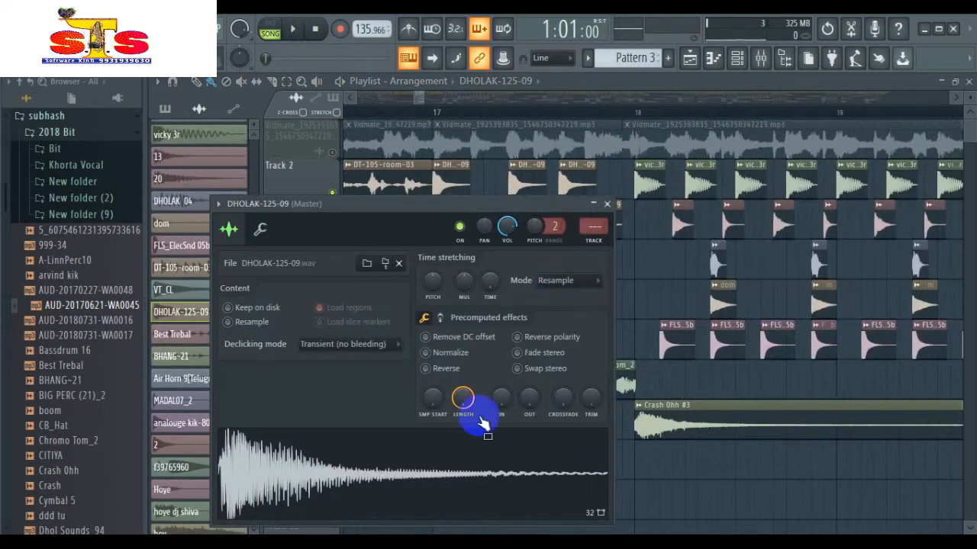
{"action": "left_click", "coordinate": [393, 480]}
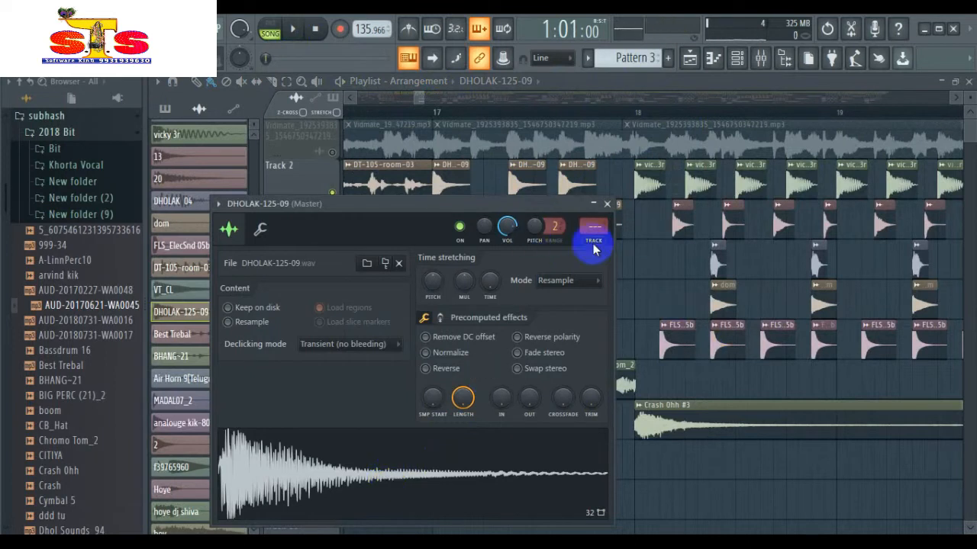
Play the dholak fill from the end of bar 16, replay it, and stop in bar 18
{"action": "left_click", "coordinate": [425, 115]}
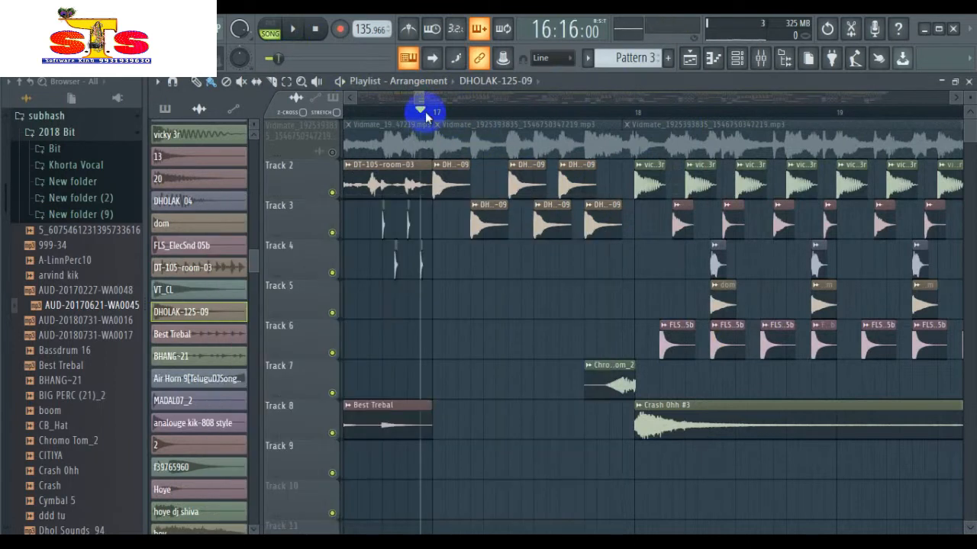
{"action": "left_click", "coordinate": [293, 29]}
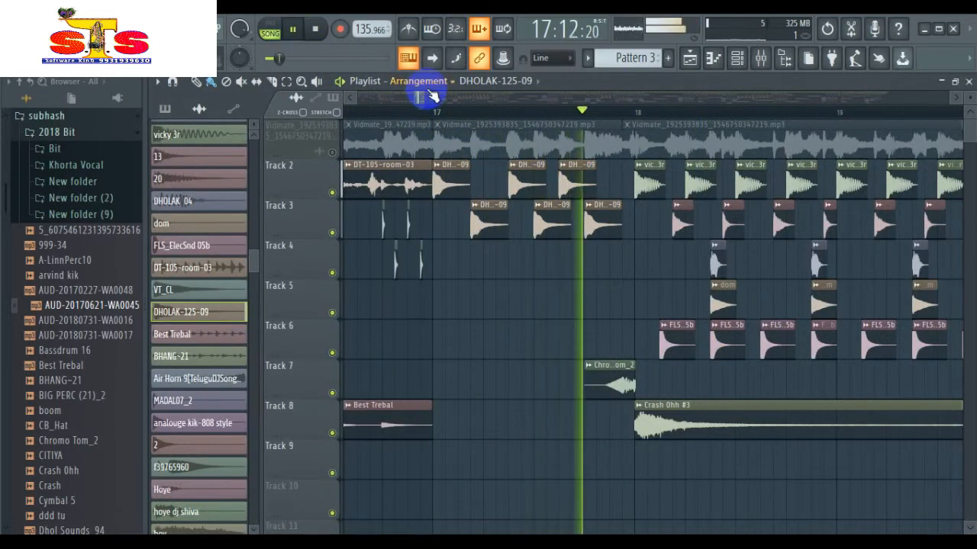
{"action": "left_click", "coordinate": [425, 96]}
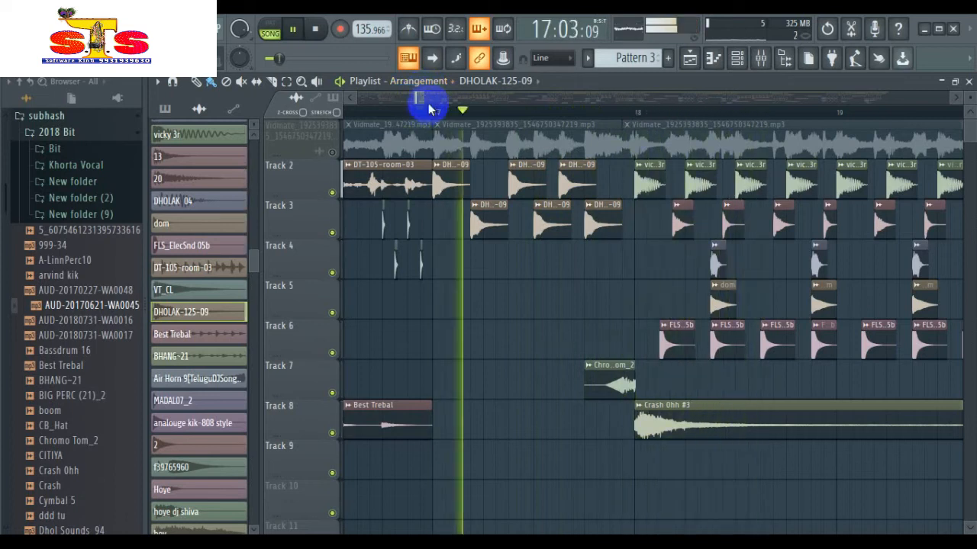
{"action": "scroll", "coordinate": [425, 97], "scroll_direction": "down", "scroll_amount": 4}
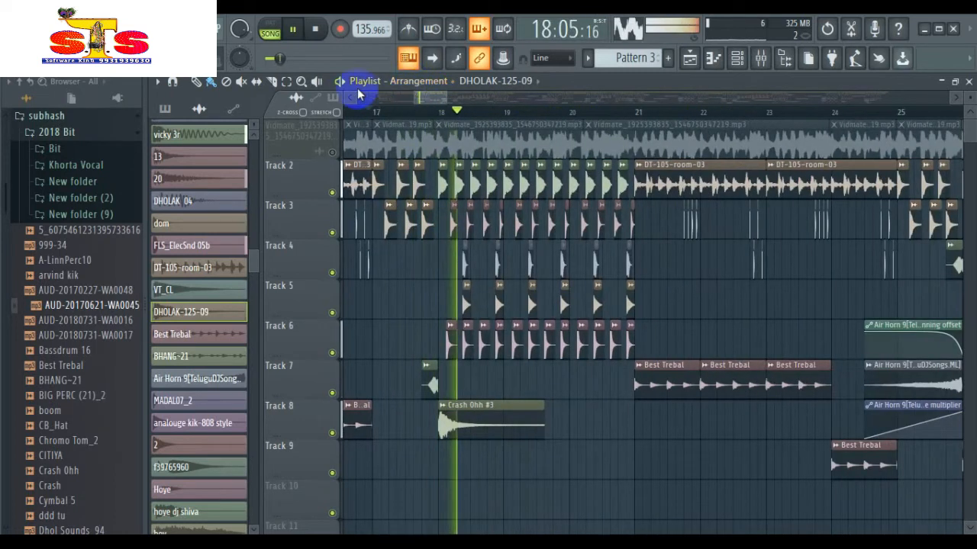
{"action": "left_click", "coordinate": [314, 29]}
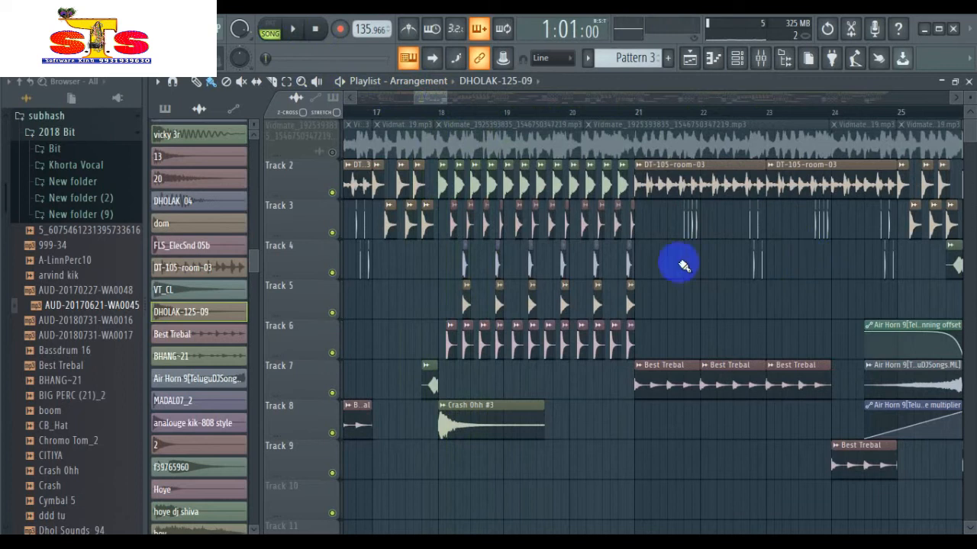
Play the Air Horn transition from late bar 24 into the beat at bar 26, and stop playback
{"action": "left_click_drag", "start_coordinate": [435, 99], "coordinate": [456, 101]}
{"action": "left_click", "coordinate": [522, 373]}
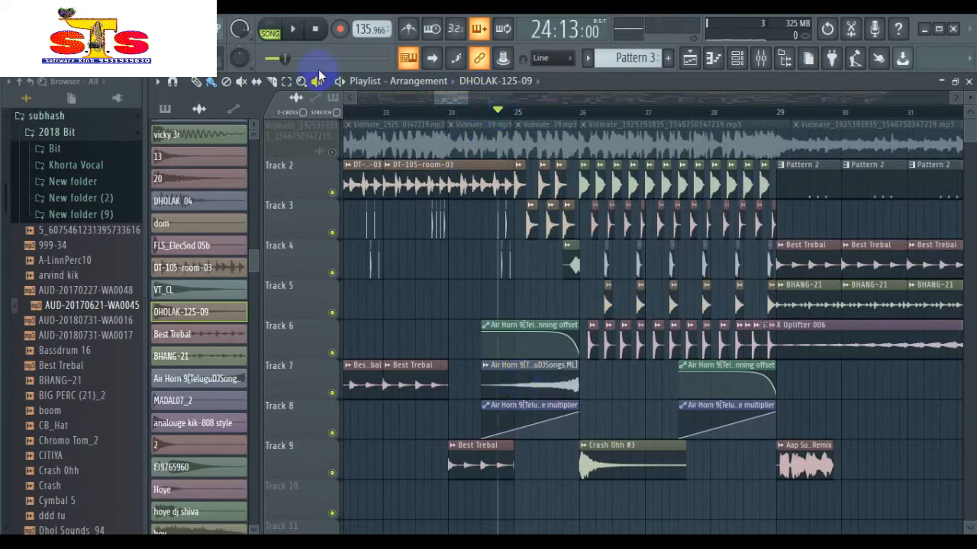
{"action": "left_click", "coordinate": [299, 29]}
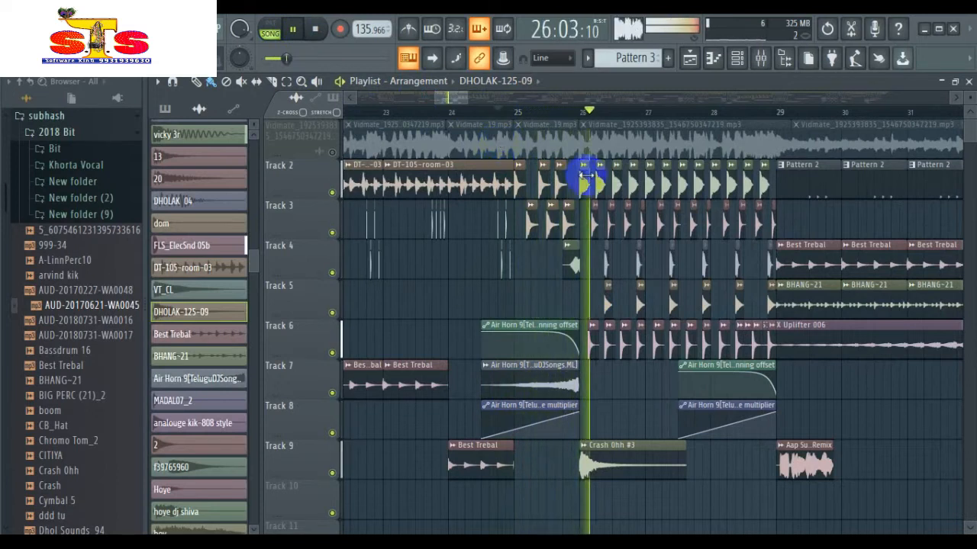
{"action": "left_click", "coordinate": [560, 114]}
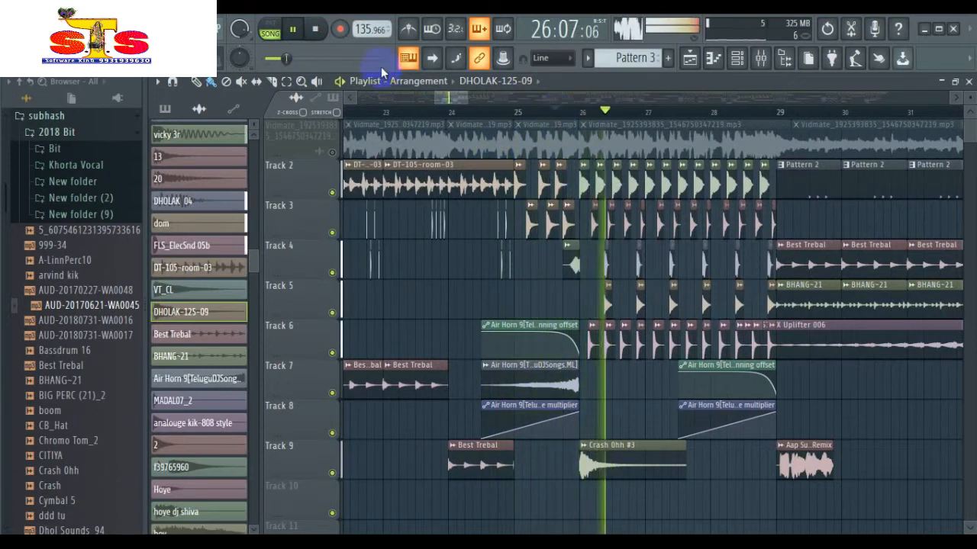
{"action": "left_click", "coordinate": [313, 29]}
{"action": "left_click", "coordinate": [312, 29]}
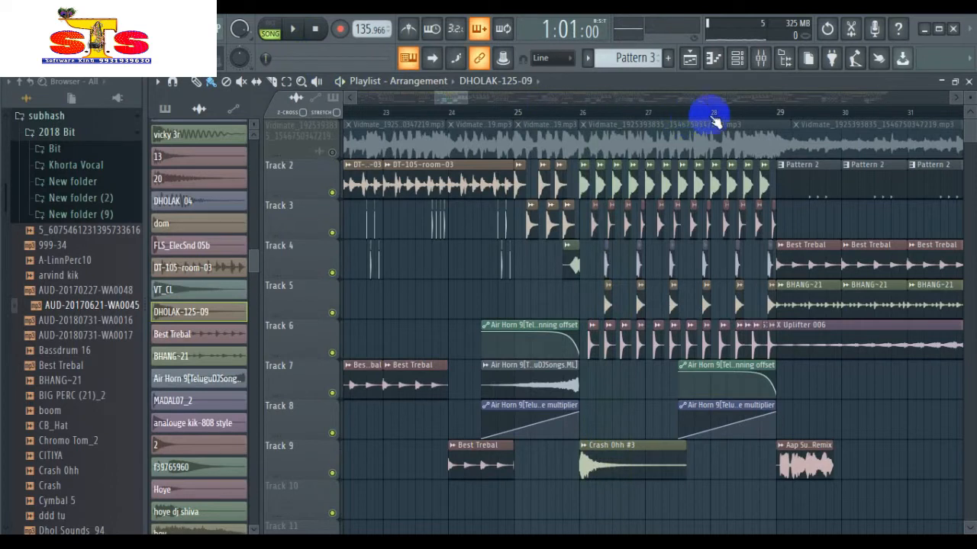
Place the playback position late in bar 28, examine Pattern 2 on Track 2, and play it on its own
{"action": "left_click", "coordinate": [756, 120]}
{"action": "left_click_drag", "start_coordinate": [447, 100], "coordinate": [468, 98]}
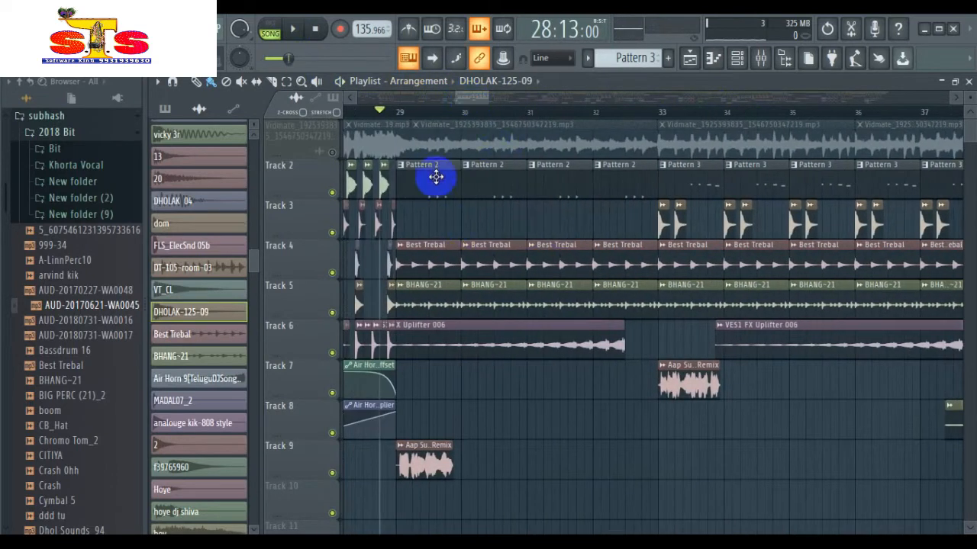
{"action": "double_click", "coordinate": [436, 177]}
{"action": "left_click", "coordinate": [797, 199]}
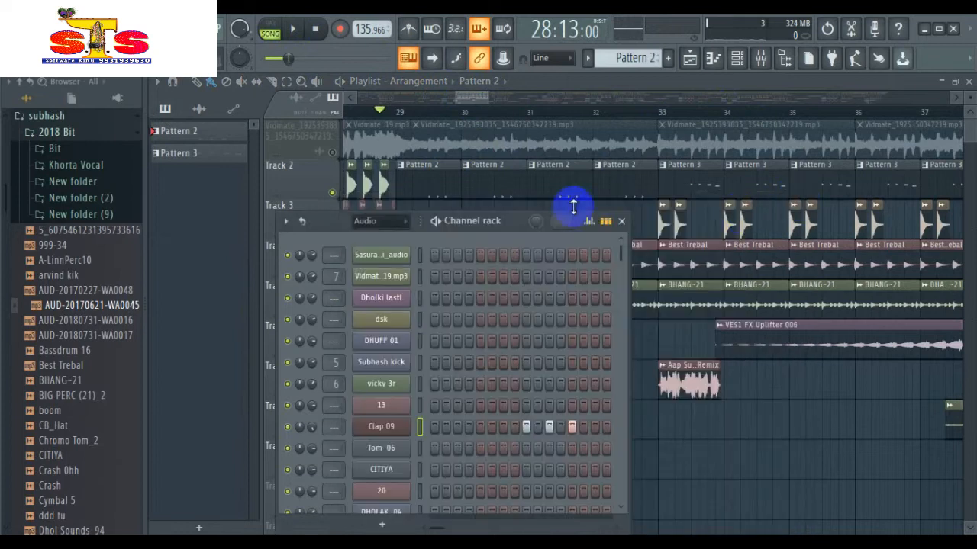
{"action": "key", "text": "l"}
{"action": "key", "text": "space"}
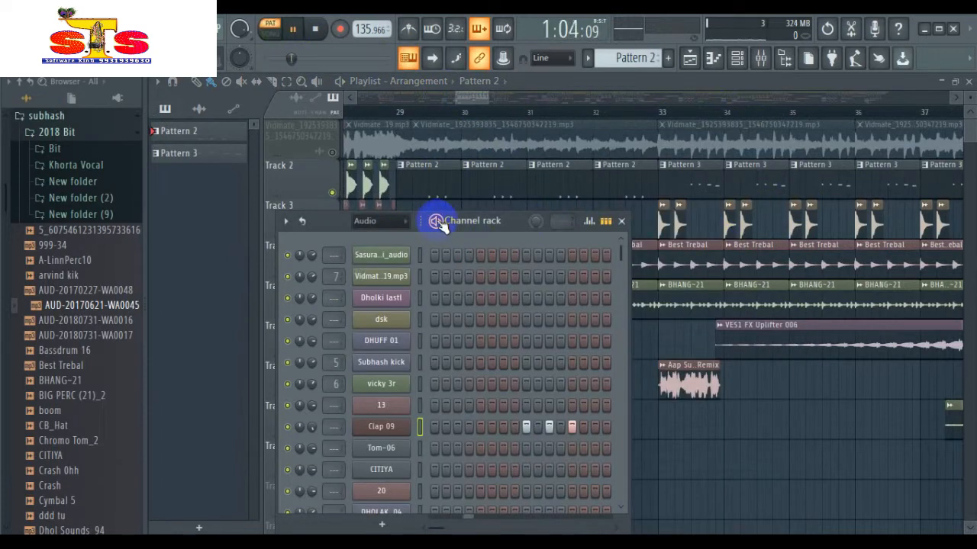
{"action": "key", "text": "space"}
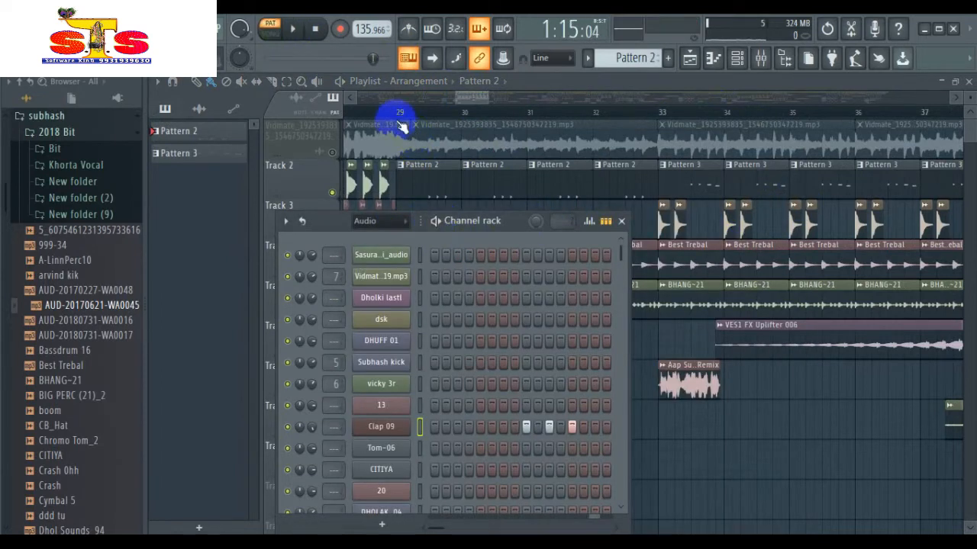
Place the playback position at bar 29, examine Pattern 3 on Track 2, and play it on its own
{"action": "left_click", "coordinate": [397, 122]}
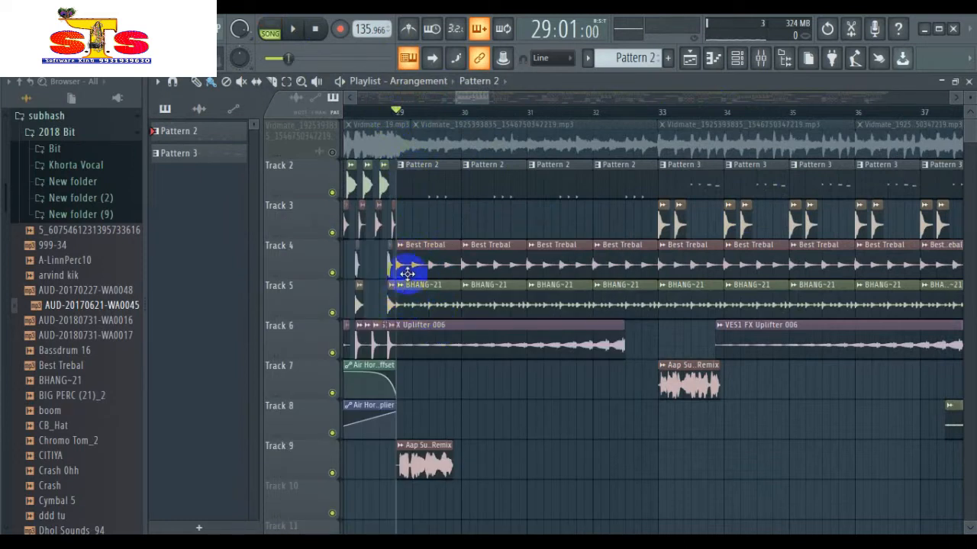
{"action": "double_click", "coordinate": [704, 179]}
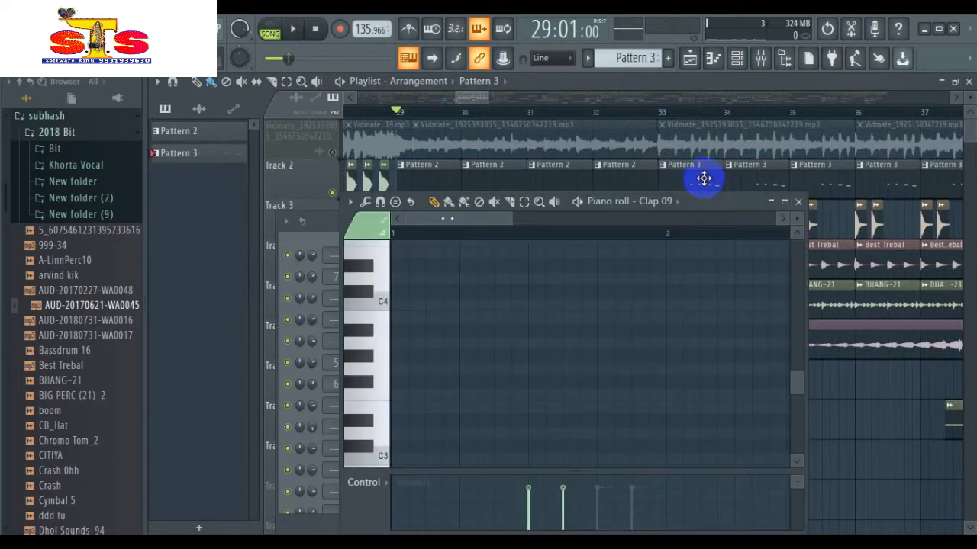
{"action": "left_click", "coordinate": [798, 203]}
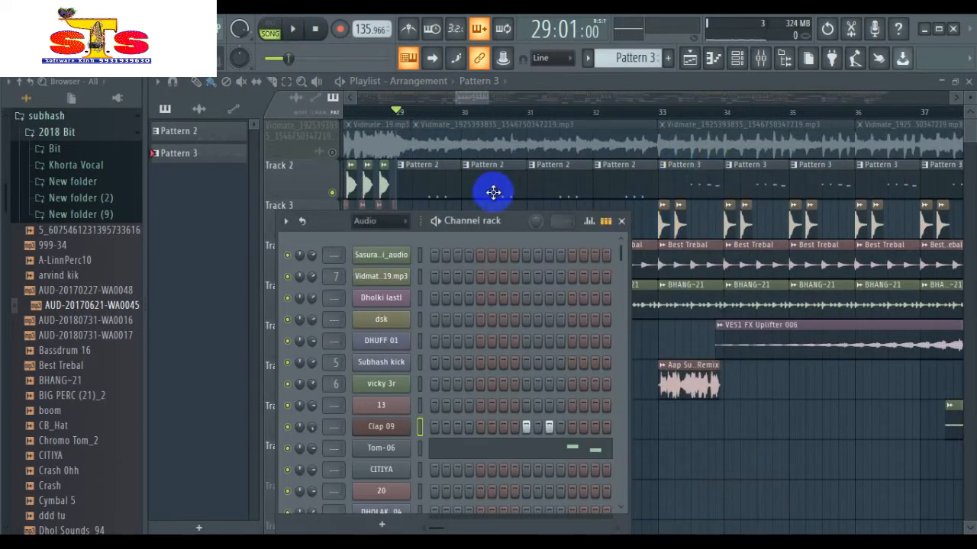
{"action": "left_click", "coordinate": [438, 221]}
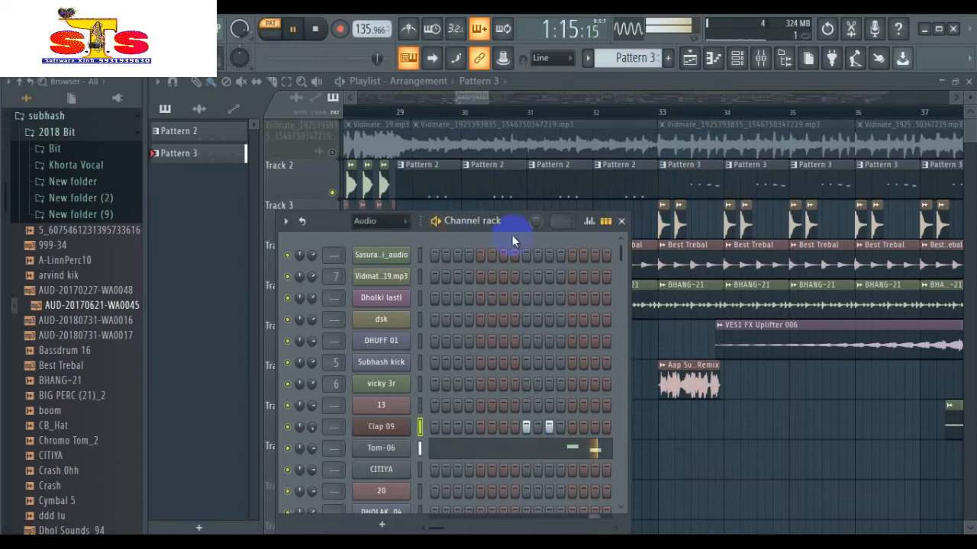
{"action": "key", "text": "space"}
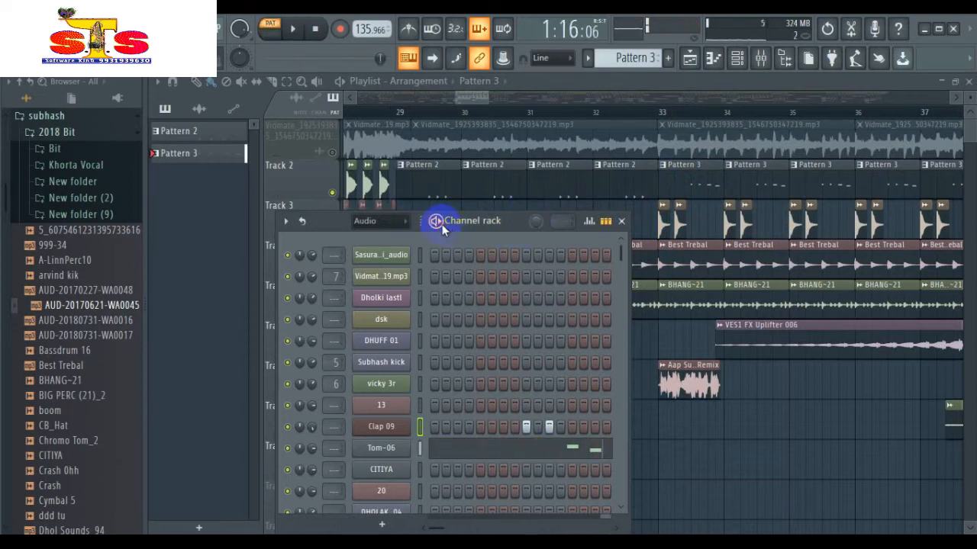
Place the playback position late in bar 32 and audition the DHOLAK-125-09 hit on Track 3 at bar 33
{"action": "left_click", "coordinate": [650, 112]}
{"action": "double_click", "coordinate": [665, 224]}
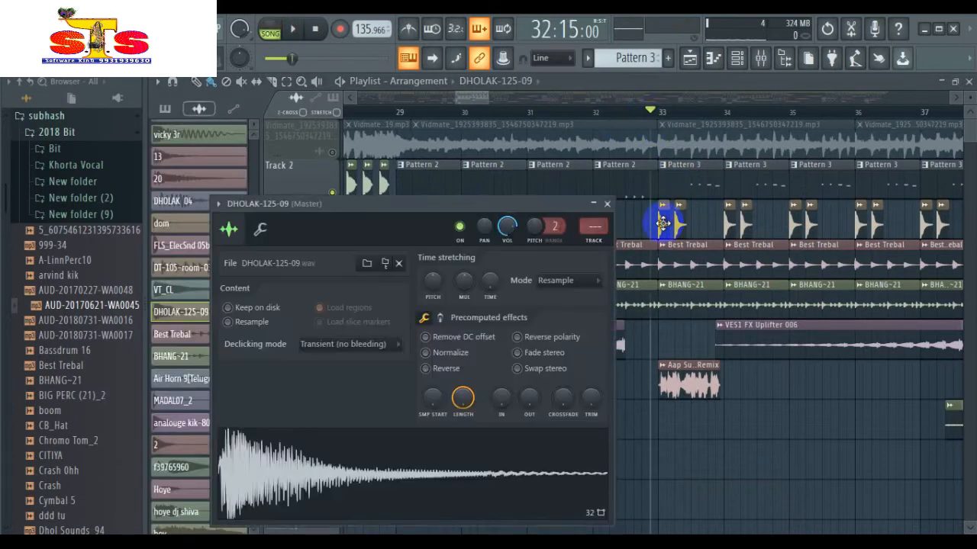
{"action": "left_click", "coordinate": [370, 489]}
Play the Pattern 2 and Pattern 3 sections from around bar 29, and stop in bar 35
{"action": "left_click_drag", "start_coordinate": [551, 124], "coordinate": [392, 119]}
{"action": "left_click", "coordinate": [295, 30]}
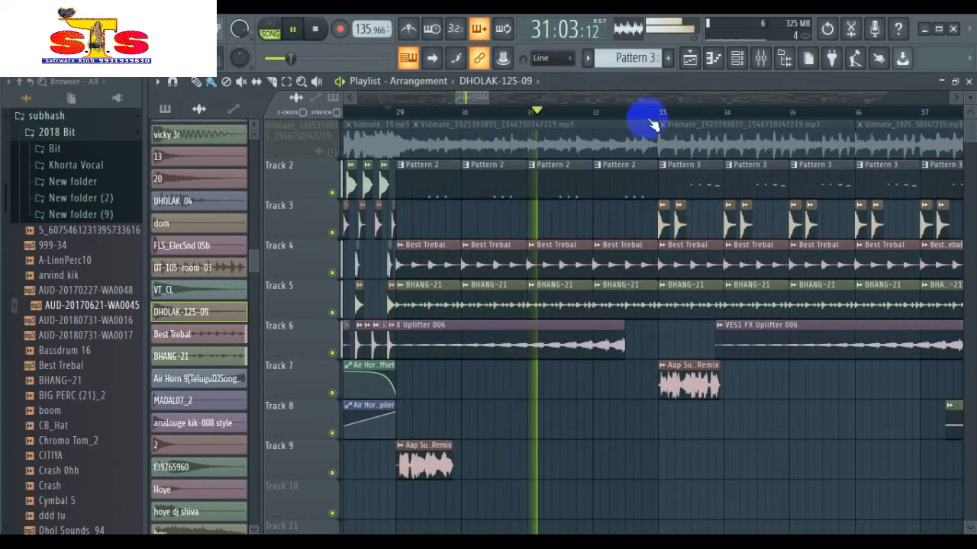
{"action": "left_click_drag", "start_coordinate": [468, 99], "coordinate": [489, 107]}
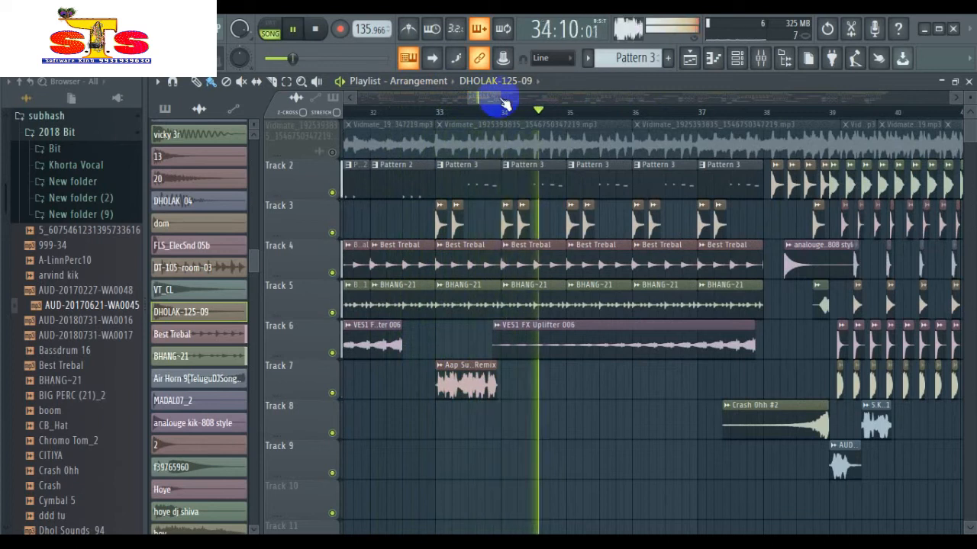
{"action": "left_click_drag", "start_coordinate": [486, 101], "coordinate": [497, 105]}
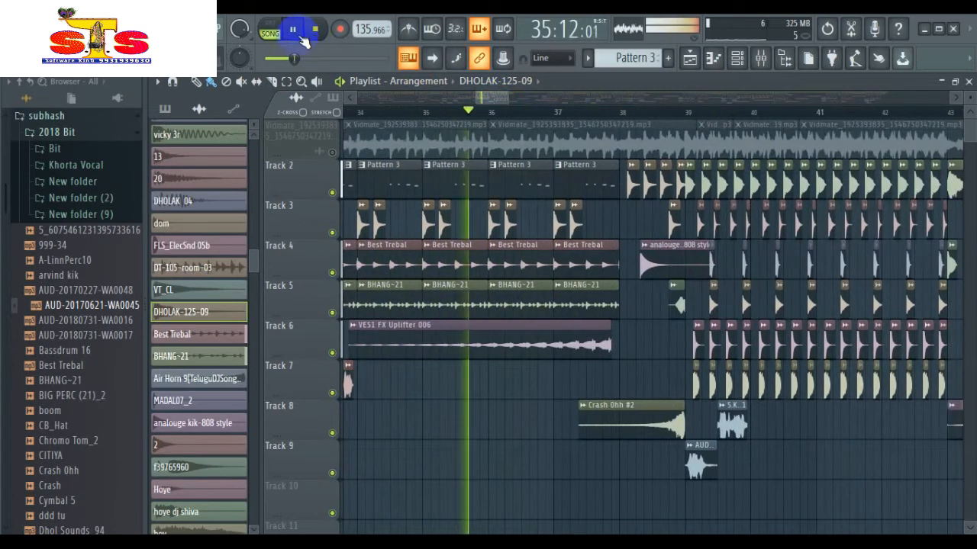
{"action": "left_click", "coordinate": [315, 29]}
Review the arrangement from bar 37 onward, play the Crash Ohh transition from late bar 42, and stop in bar 43
{"action": "left_click", "coordinate": [586, 113]}
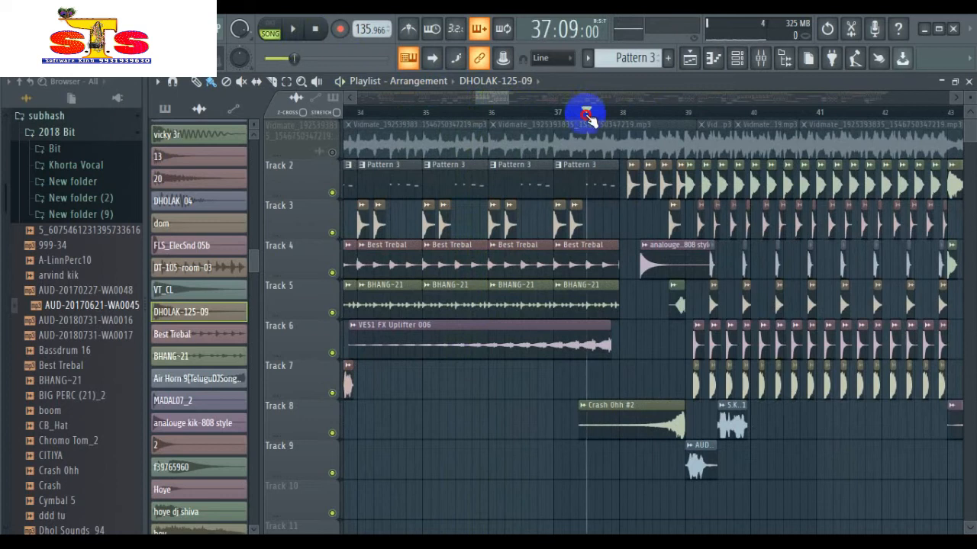
{"action": "scroll", "coordinate": [587, 116], "scroll_direction": "down", "scroll_amount": 4}
{"action": "left_click_drag", "start_coordinate": [495, 102], "coordinate": [524, 119]}
{"action": "scroll", "coordinate": [506, 113], "scroll_direction": "up", "scroll_amount": 4}
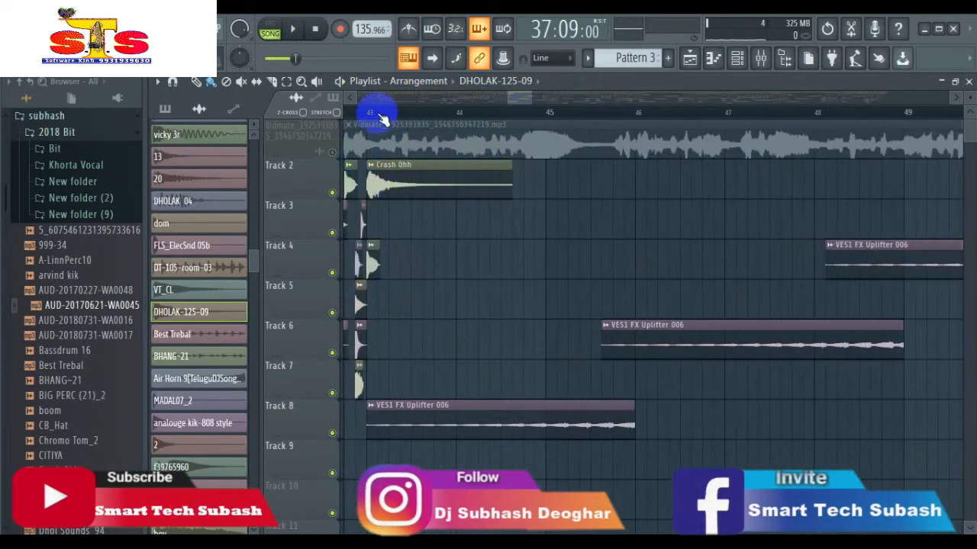
{"action": "left_click", "coordinate": [345, 114]}
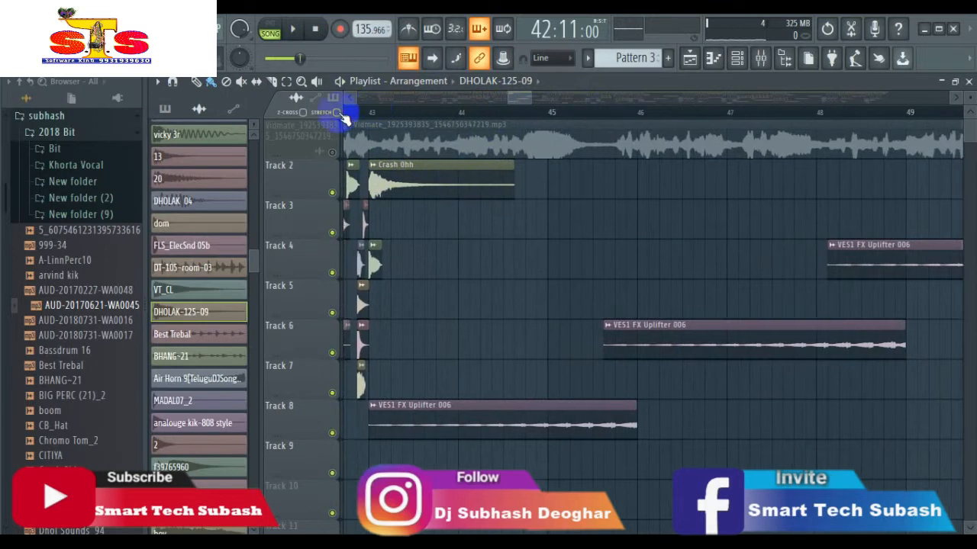
{"action": "left_click", "coordinate": [294, 30]}
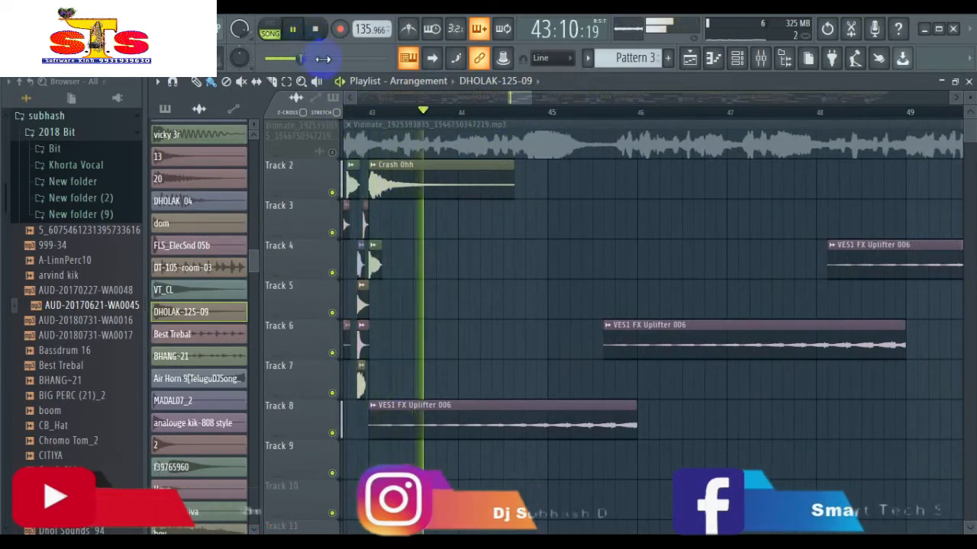
{"action": "left_click", "coordinate": [314, 29]}
{"action": "left_click", "coordinate": [314, 29]}
Look through the remaining arrangement from bar 43 to bar 92 and place the playback position at bar 85
{"action": "left_click_drag", "start_coordinate": [538, 100], "coordinate": [557, 99]}
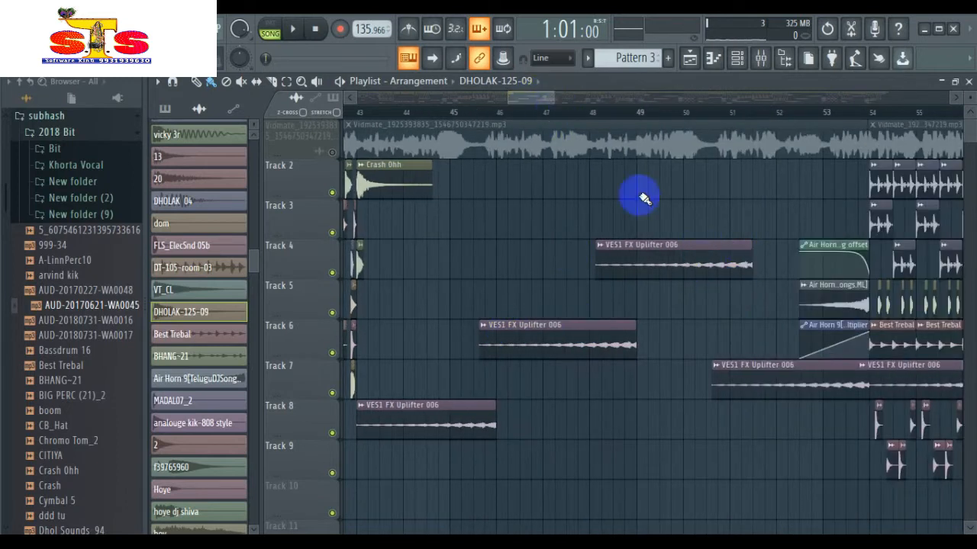
{"action": "left_click_drag", "start_coordinate": [543, 109], "coordinate": [578, 109]}
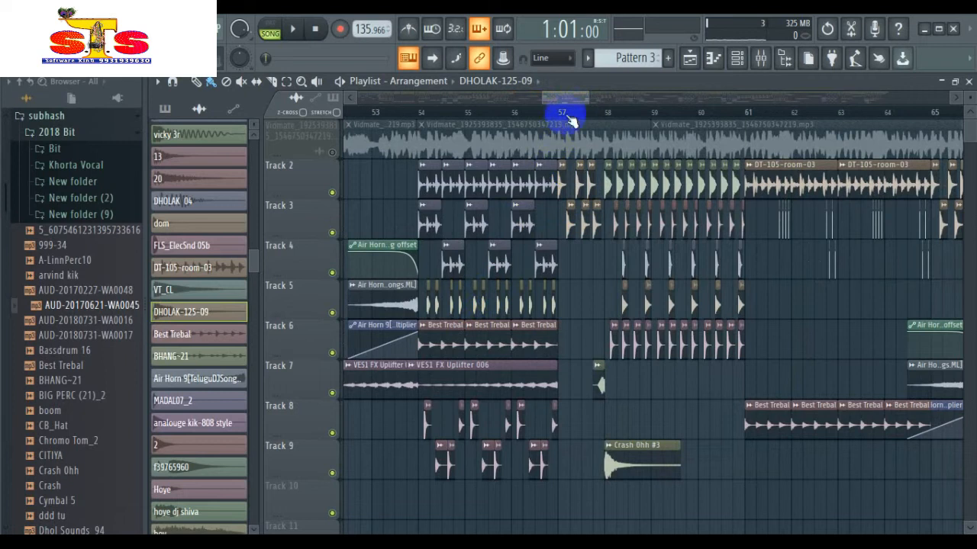
{"action": "left_click_drag", "start_coordinate": [570, 101], "coordinate": [648, 124]}
{"action": "left_click", "coordinate": [666, 113]}
{"action": "scroll", "coordinate": [666, 114], "scroll_direction": "down", "scroll_amount": 2}
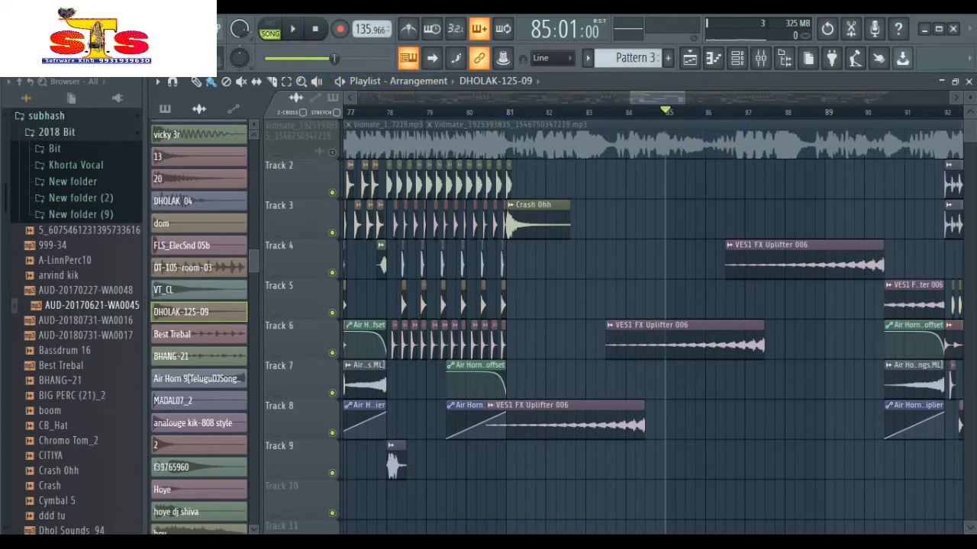
Play the VES1 FX Uplifter 006 section from bar 85 and stop the playback
{"action": "left_click", "coordinate": [291, 29]}
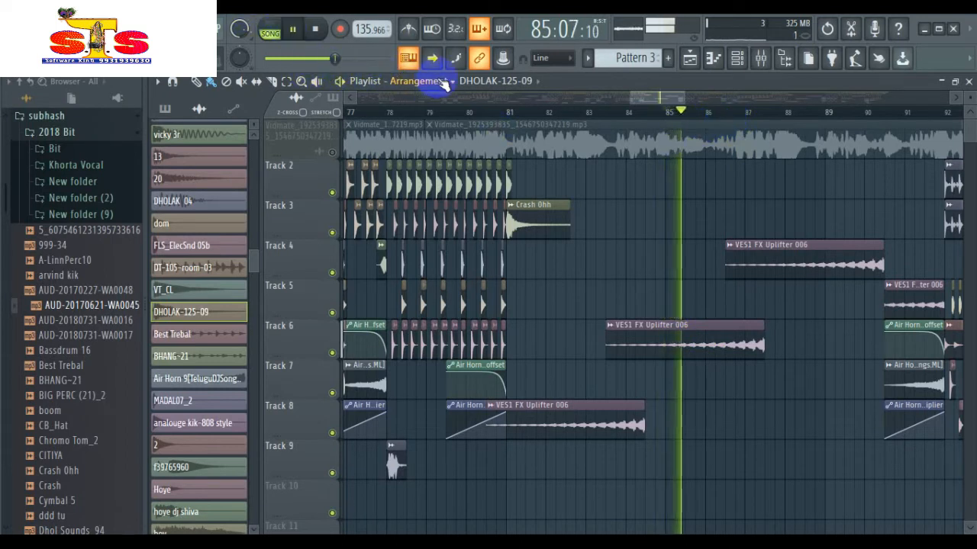
{"action": "left_click_drag", "start_coordinate": [653, 98], "coordinate": [673, 102]}
{"action": "left_click", "coordinate": [314, 29]}
{"action": "left_click", "coordinate": [314, 29]}
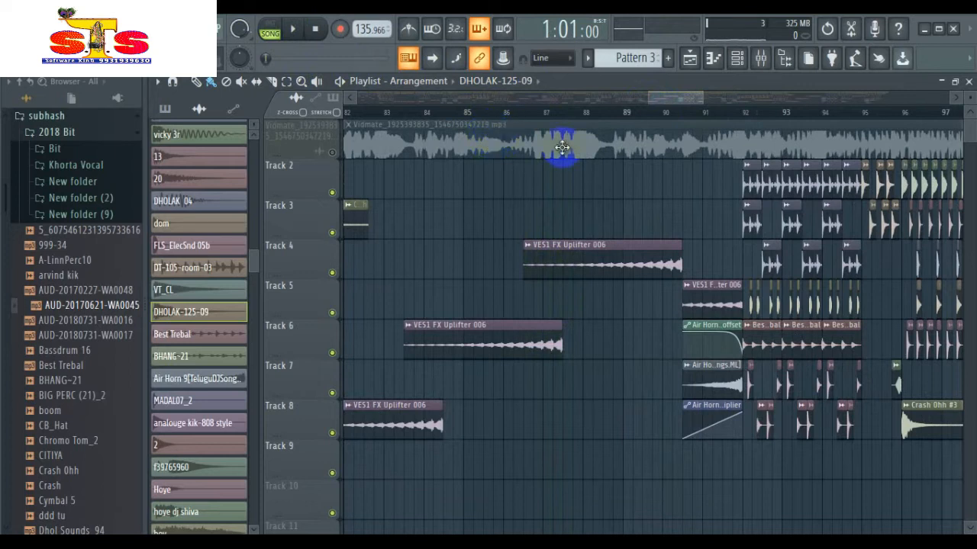
Play the Pattern 3 section from bar 107 and skip ahead to bar 110
{"action": "left_click_drag", "start_coordinate": [696, 103], "coordinate": [792, 99]}
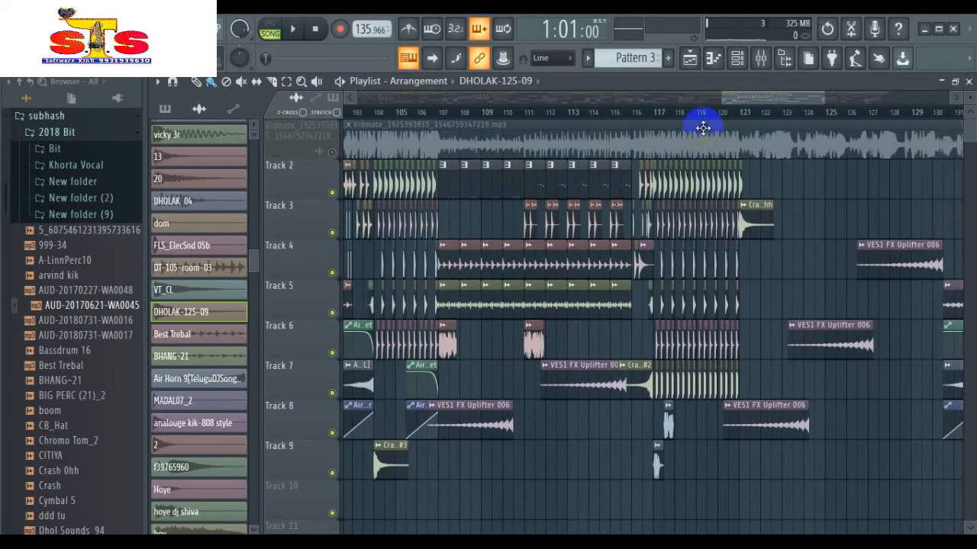
{"action": "left_click", "coordinate": [439, 113]}
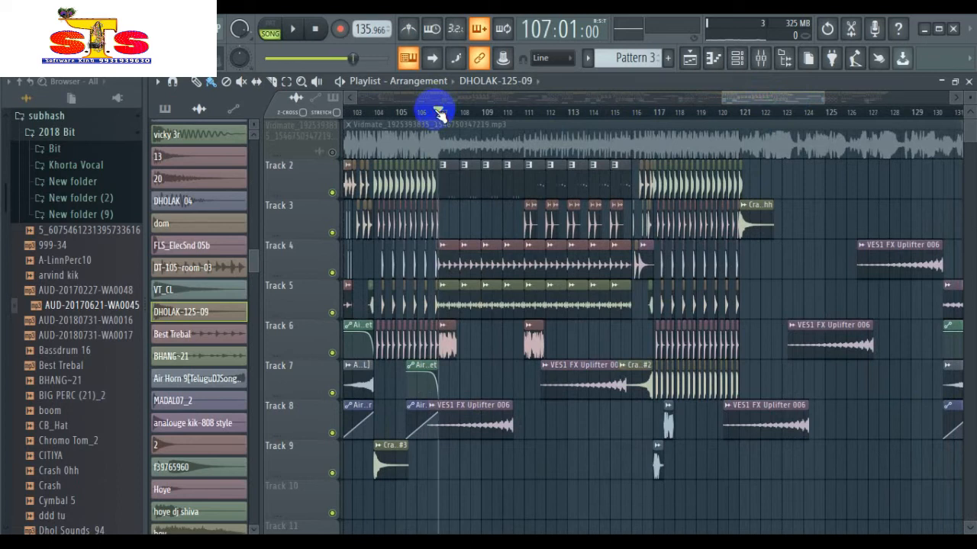
{"action": "left_click", "coordinate": [315, 29]}
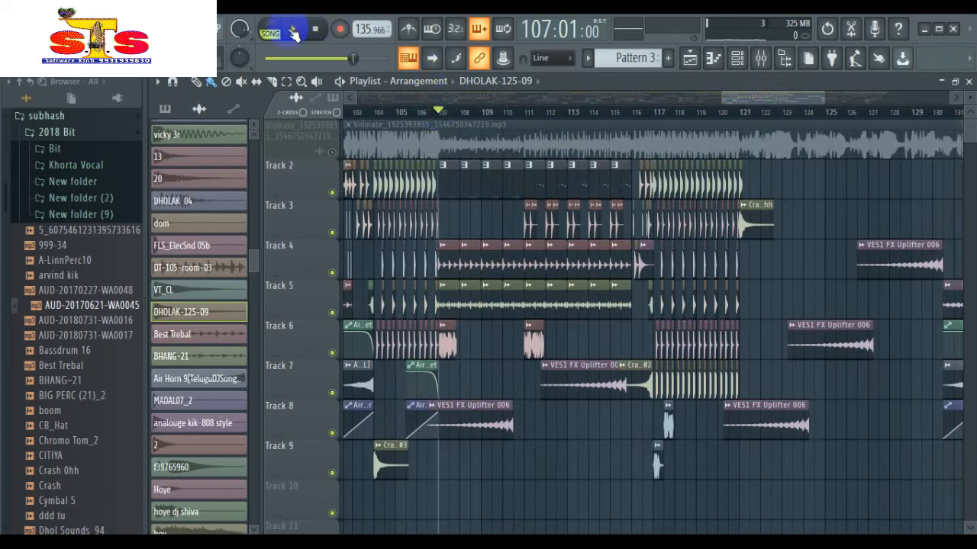
{"action": "left_click", "coordinate": [293, 31]}
{"action": "left_click", "coordinate": [515, 113]}
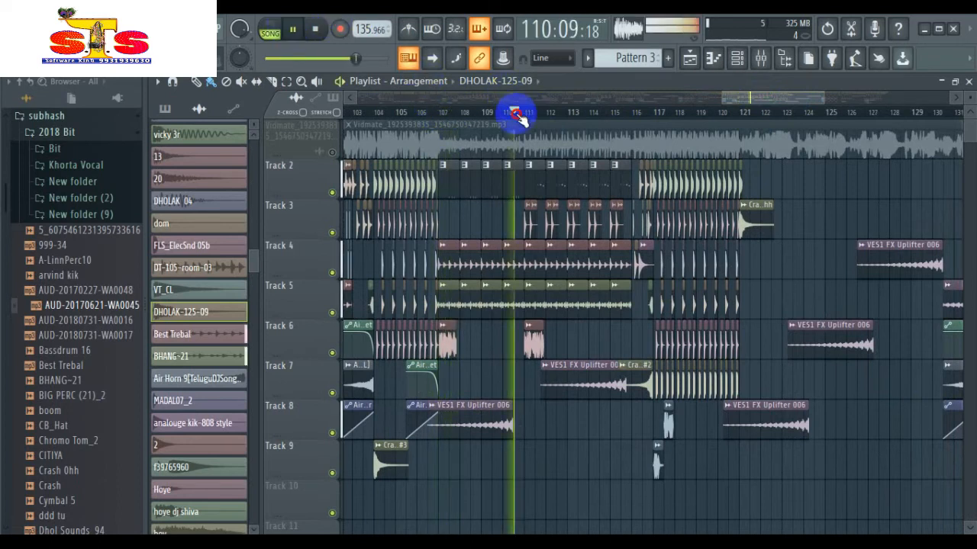
Replay the section from bar 110, skip ahead to bar 115, and stop the playback
{"action": "key", "text": "space"}
{"action": "left_click", "coordinate": [504, 115]}
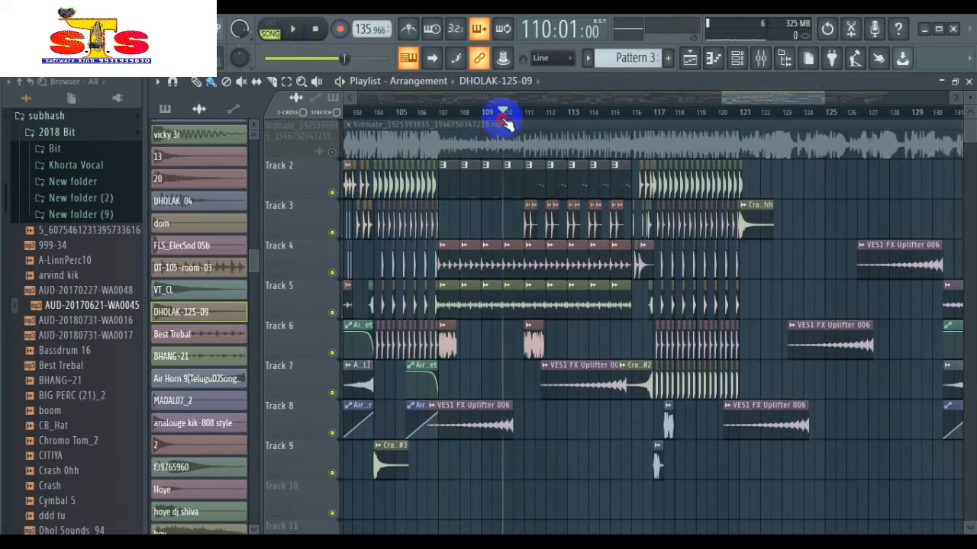
{"action": "key", "text": "space"}
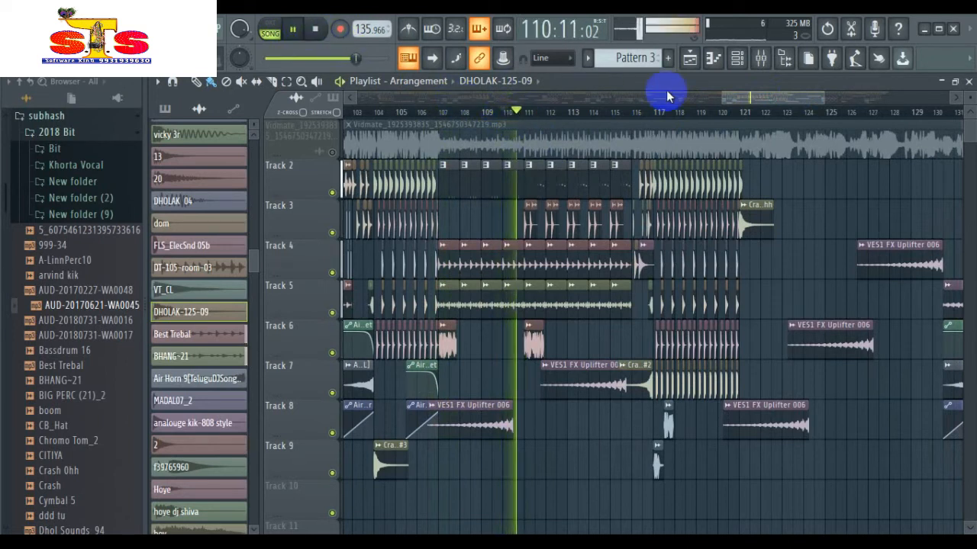
{"action": "left_click_drag", "start_coordinate": [742, 100], "coordinate": [764, 102]}
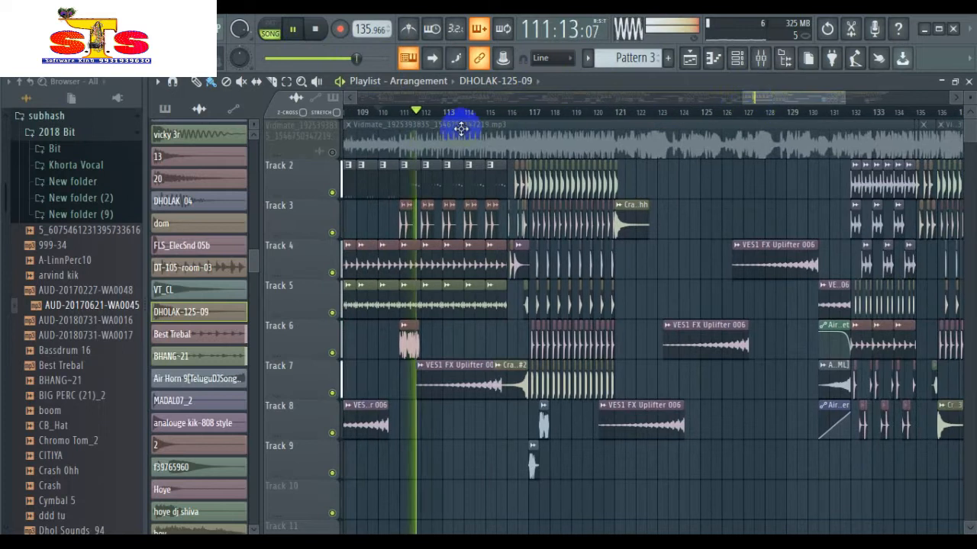
{"action": "left_click", "coordinate": [495, 116]}
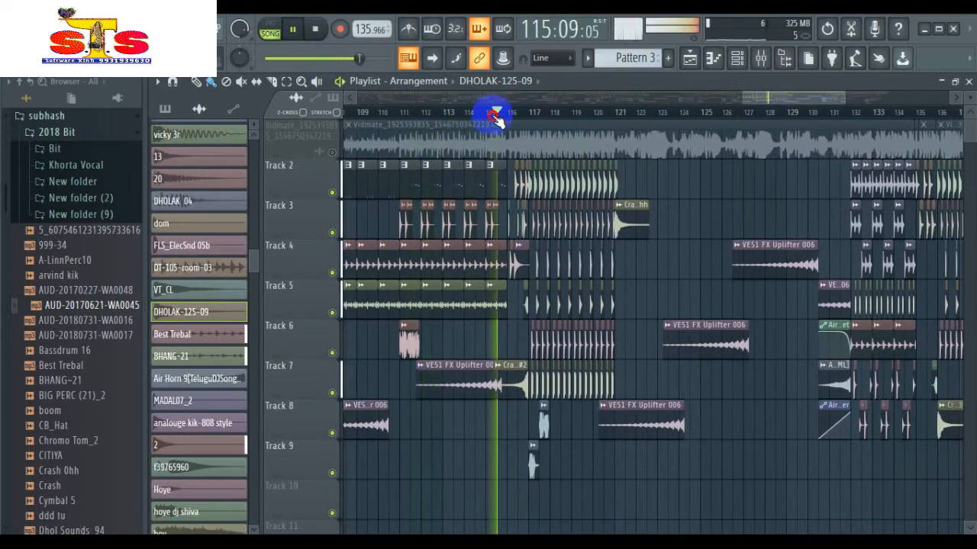
{"action": "left_click", "coordinate": [316, 29]}
Review the arrangement from bar 115 to its end, placing the playback position in bar 132 and at bar 139
{"action": "left_click_drag", "start_coordinate": [790, 108], "coordinate": [842, 107]}
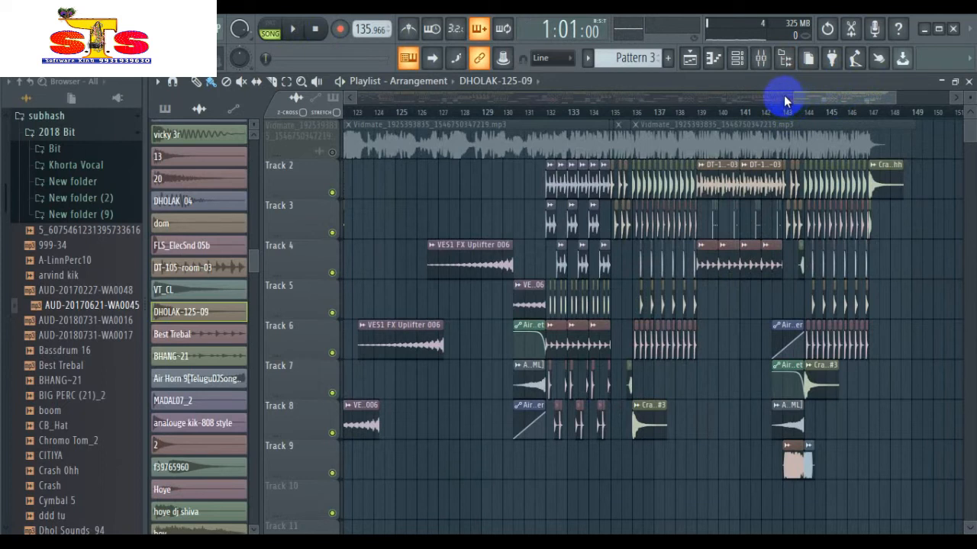
{"action": "left_click_drag", "start_coordinate": [795, 99], "coordinate": [765, 97]}
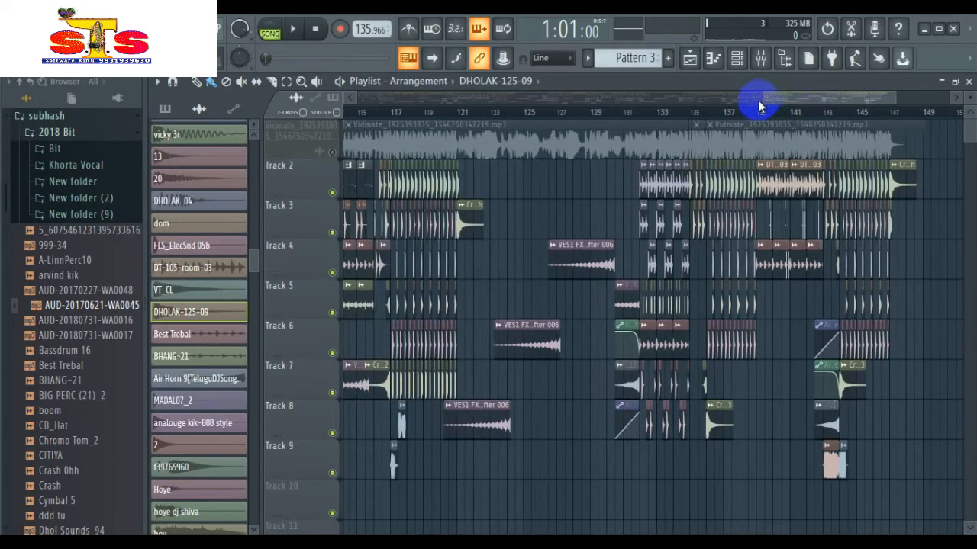
{"action": "left_click_drag", "start_coordinate": [753, 112], "coordinate": [807, 111]}
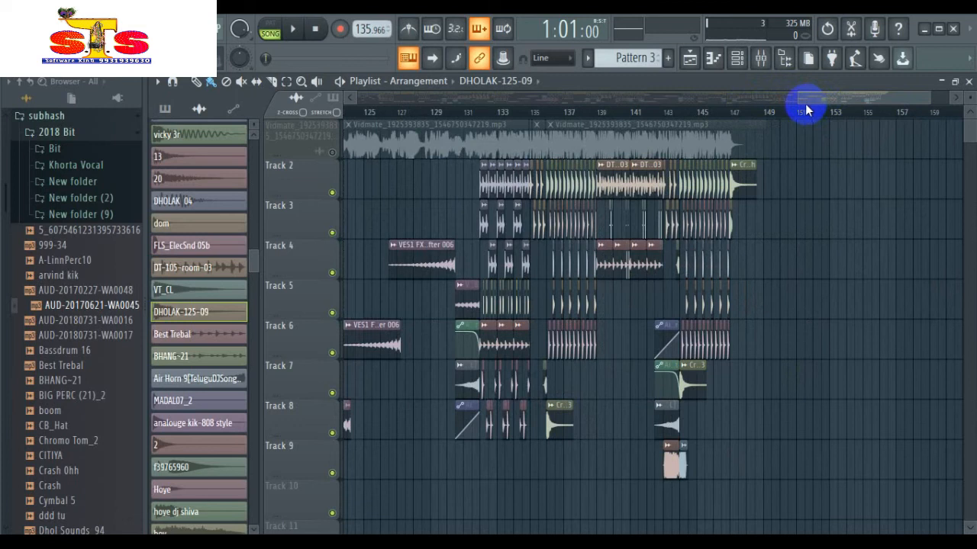
{"action": "left_click", "coordinate": [488, 113]}
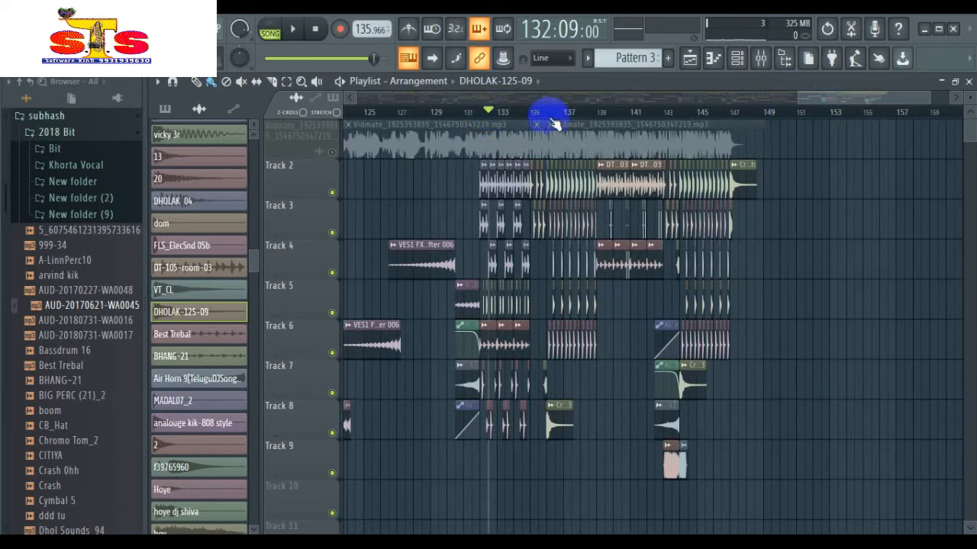
{"action": "left_click", "coordinate": [597, 112]}
{"action": "scroll", "coordinate": [619, 118], "scroll_direction": "up", "scroll_amount": 3}
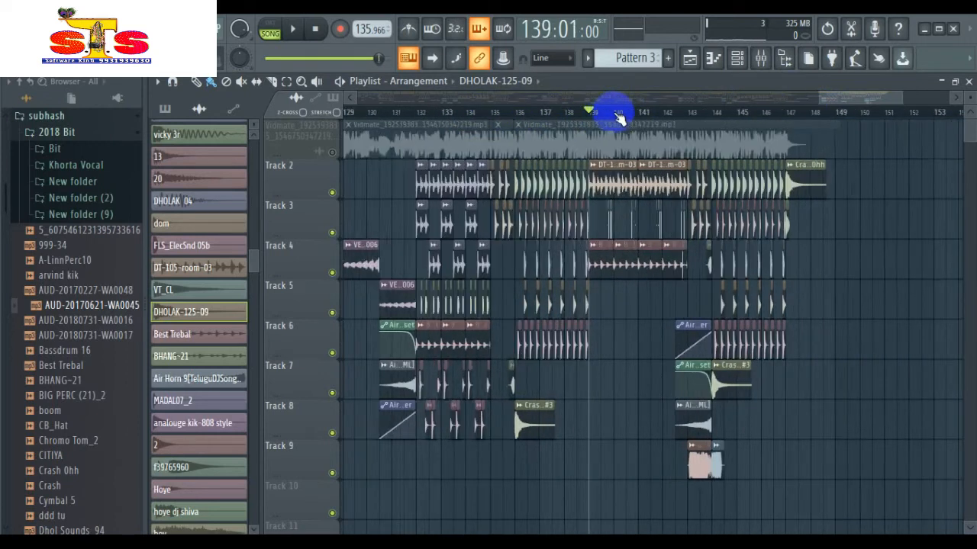
Play the ending from late bar 142 through bar 147, stop, and show the whole arrangement
{"action": "left_click", "coordinate": [699, 113]}
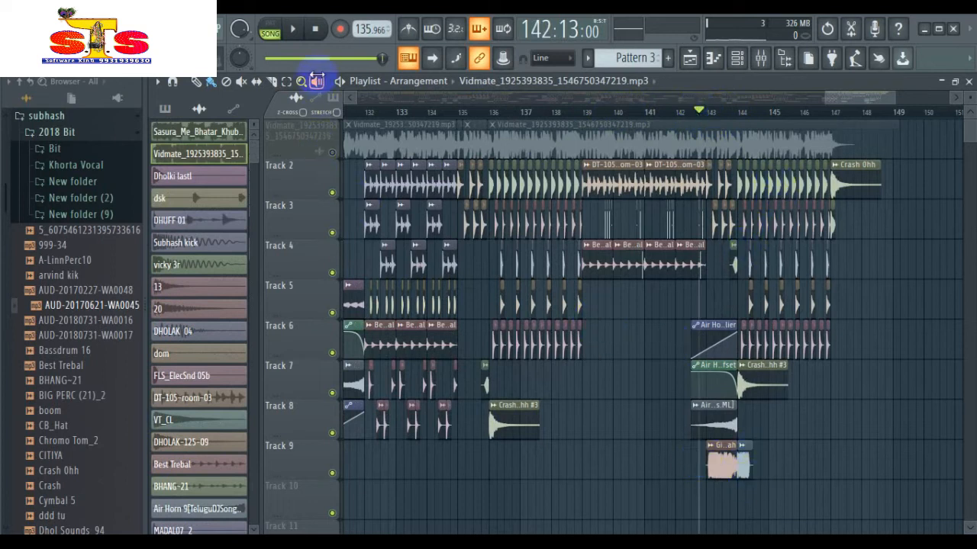
{"action": "left_click", "coordinate": [298, 29]}
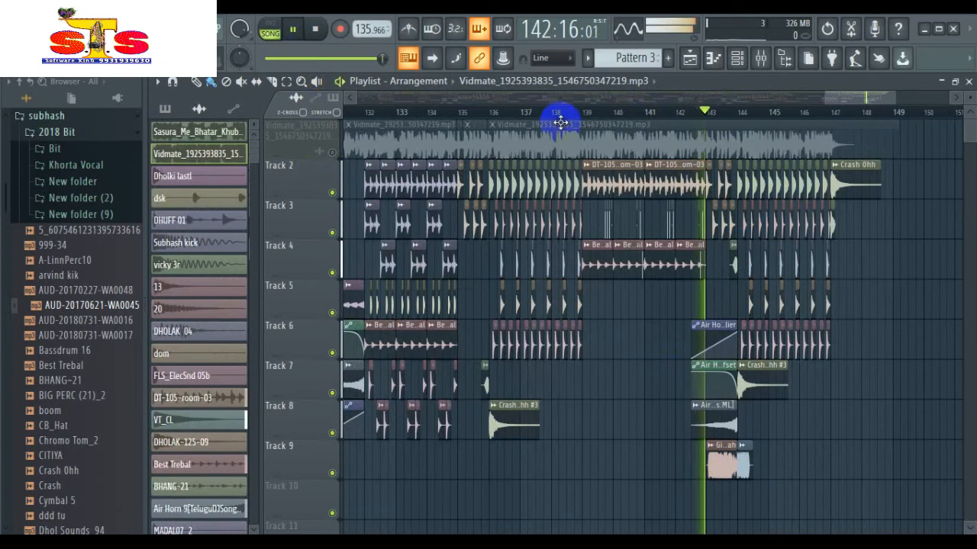
{"action": "scroll", "coordinate": [885, 116], "scroll_direction": "up", "scroll_amount": 4}
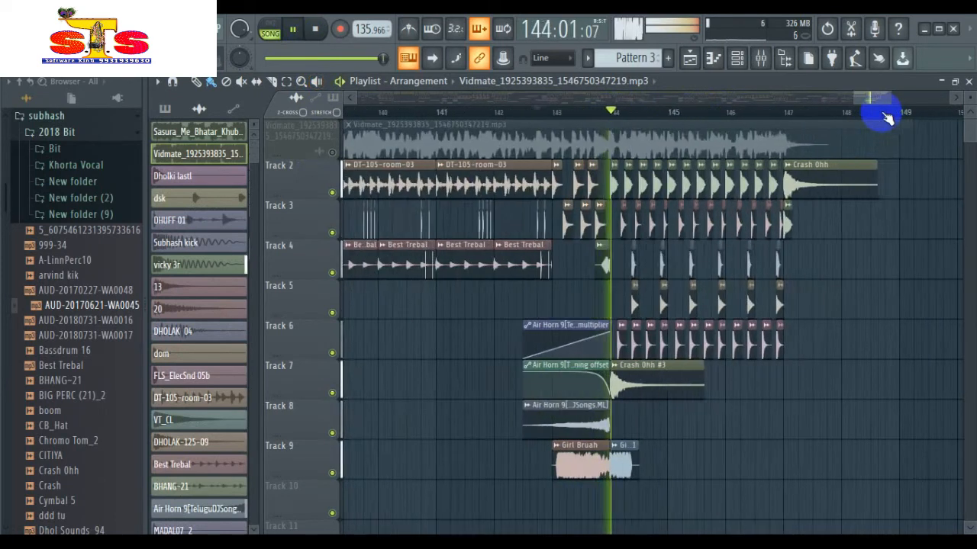
{"action": "scroll", "coordinate": [877, 115], "scroll_direction": "down", "scroll_amount": 10}
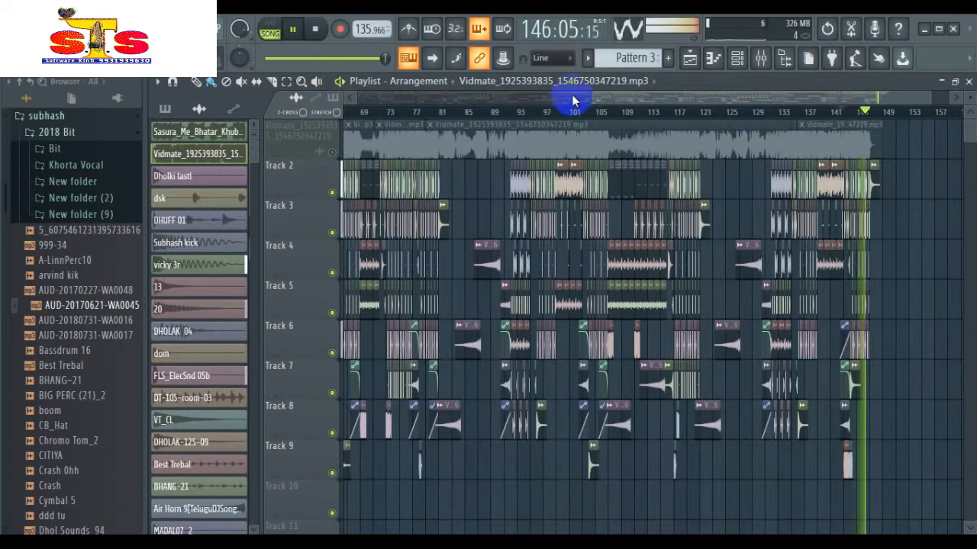
{"action": "scroll", "coordinate": [572, 98], "scroll_direction": "down", "scroll_amount": 5}
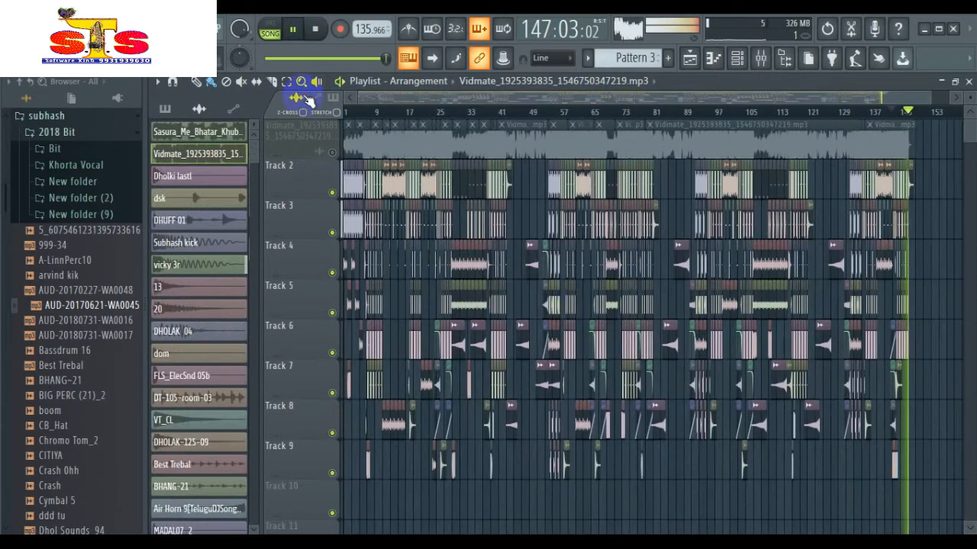
{"action": "left_click", "coordinate": [315, 31]}
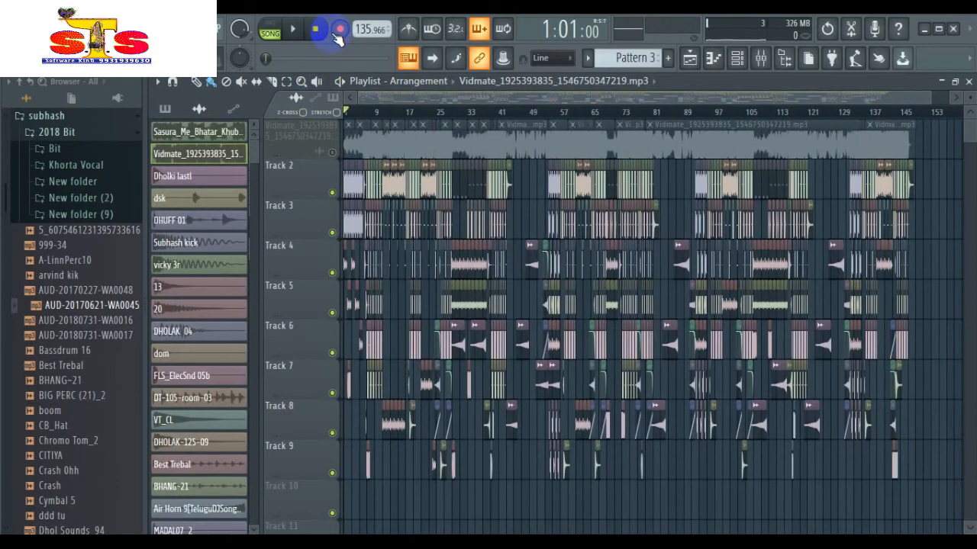